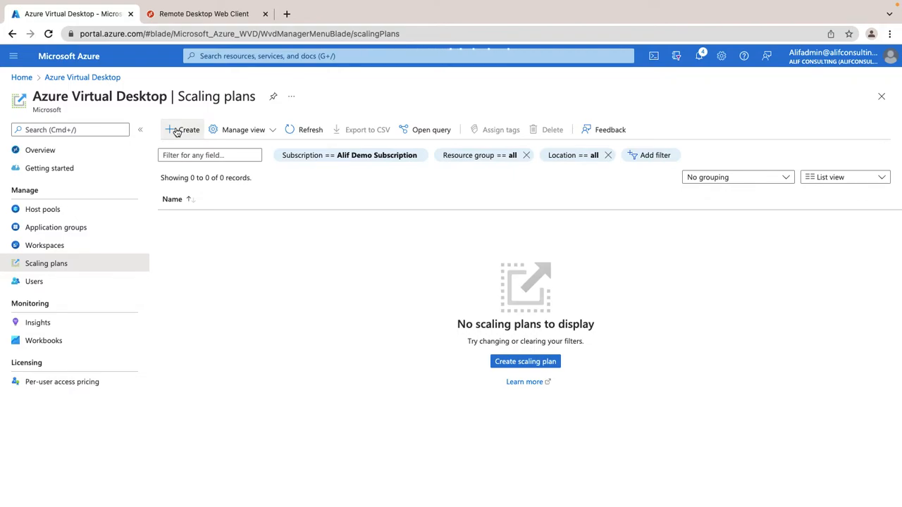
Step: Start a new scaling plan in resource group AVD, East US 2, named Alif-Demo-SP
left_click(177, 131)
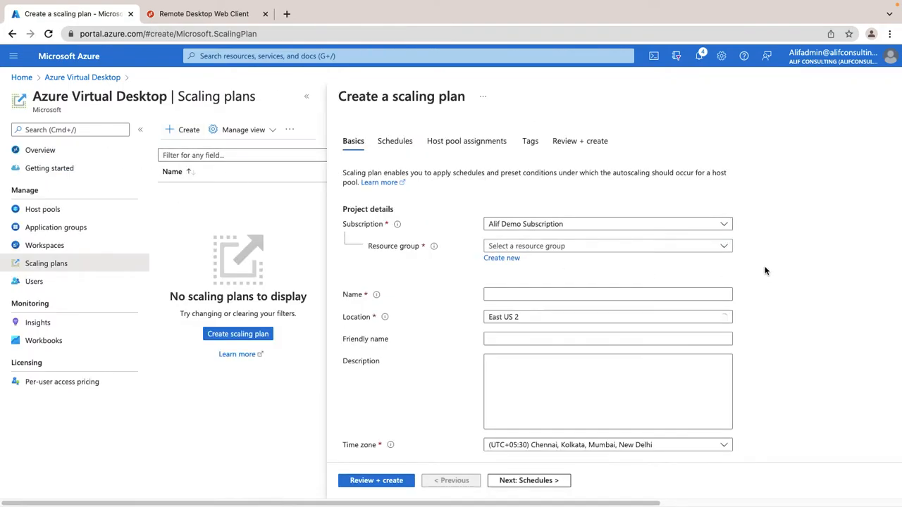
left_click(610, 246)
left_click(535, 284)
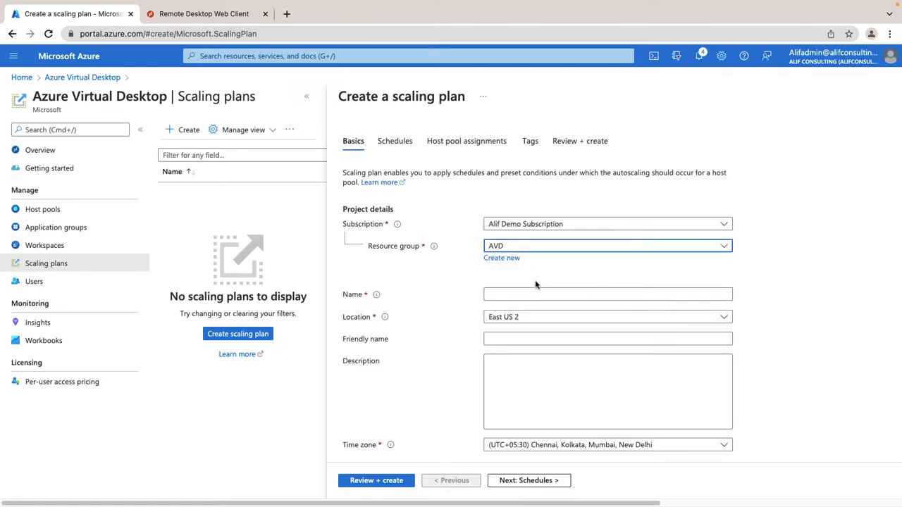
left_click(538, 318)
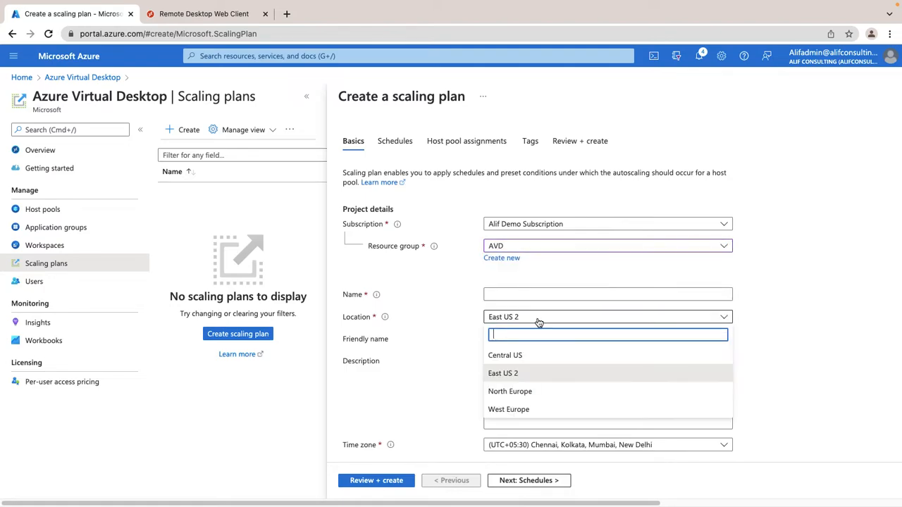
left_click(518, 374)
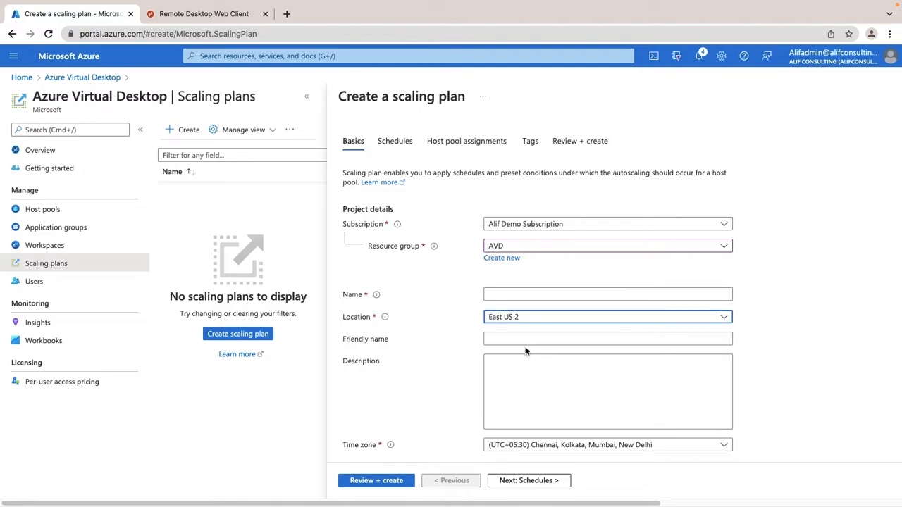
left_click(508, 294)
type("Alif")
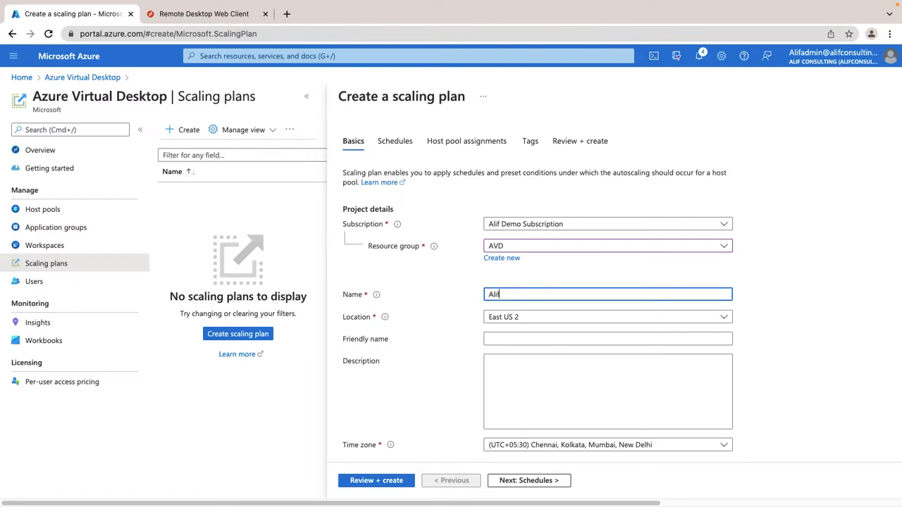
type("-Demo-SP")
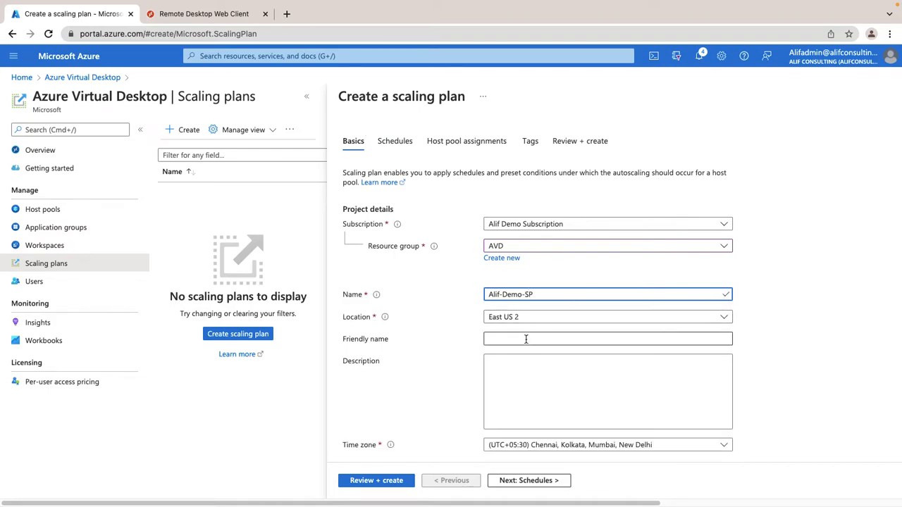
Step: Copy the name Alif-Demo-SP into the Friendly name field
left_click_drag(549, 294, 486, 295)
right_click(493, 295)
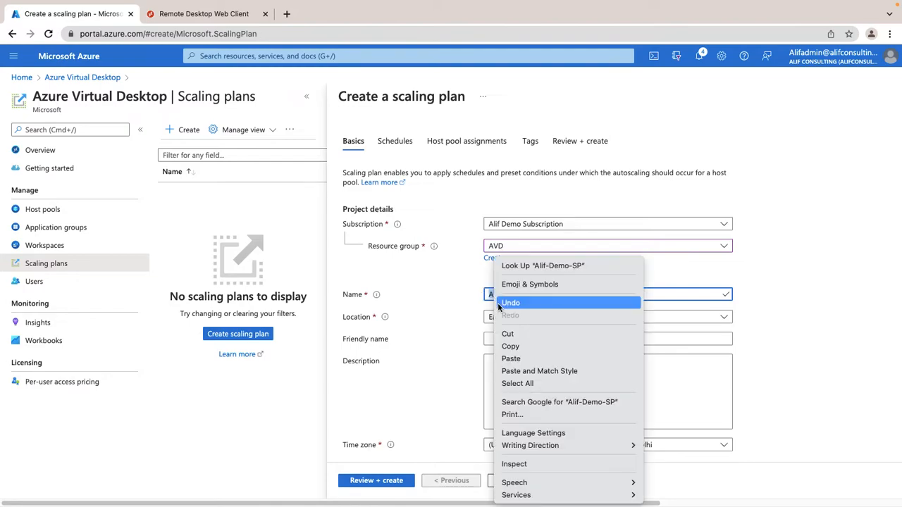
left_click(509, 346)
left_click(503, 338)
right_click(504, 339)
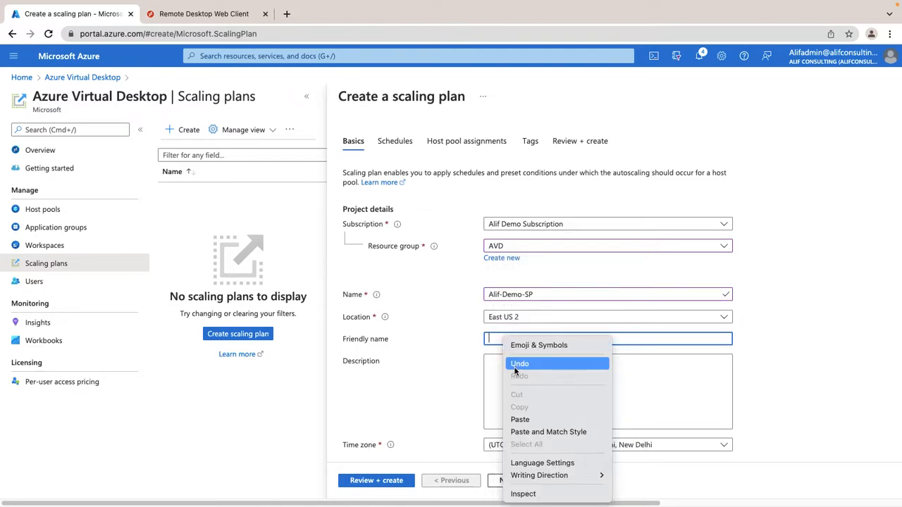
left_click(519, 419)
Step: Leave the description and time zone unchanged and move to the exclusion tag field
scroll(499, 373, "down", 1)
left_click(529, 314)
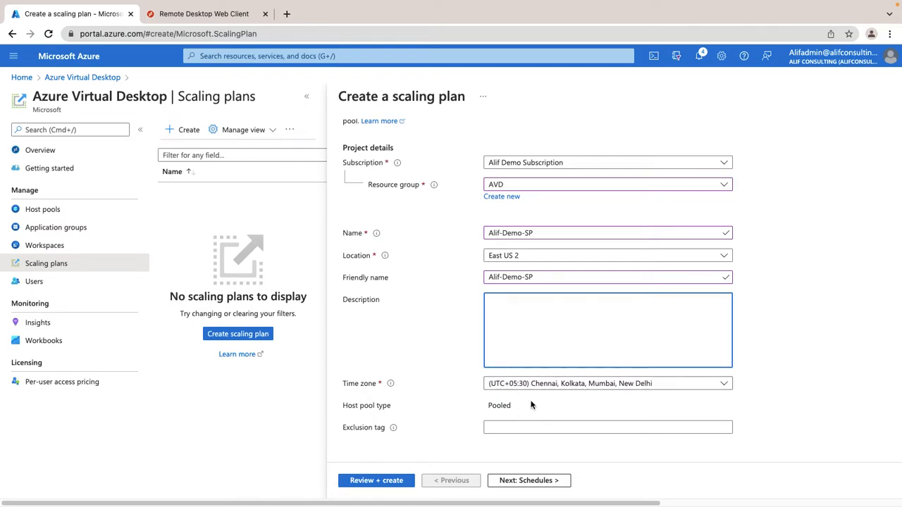
left_click(562, 388)
left_click(563, 389)
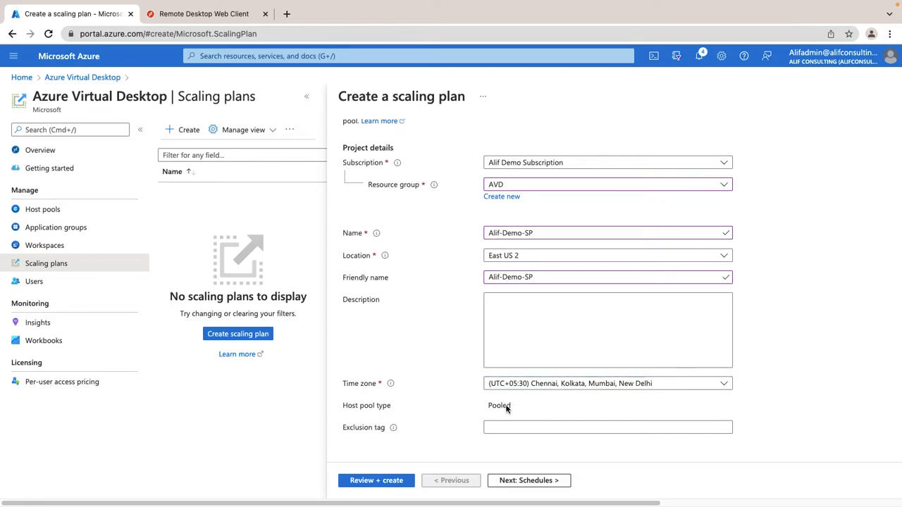
left_click(513, 430)
left_click(527, 428)
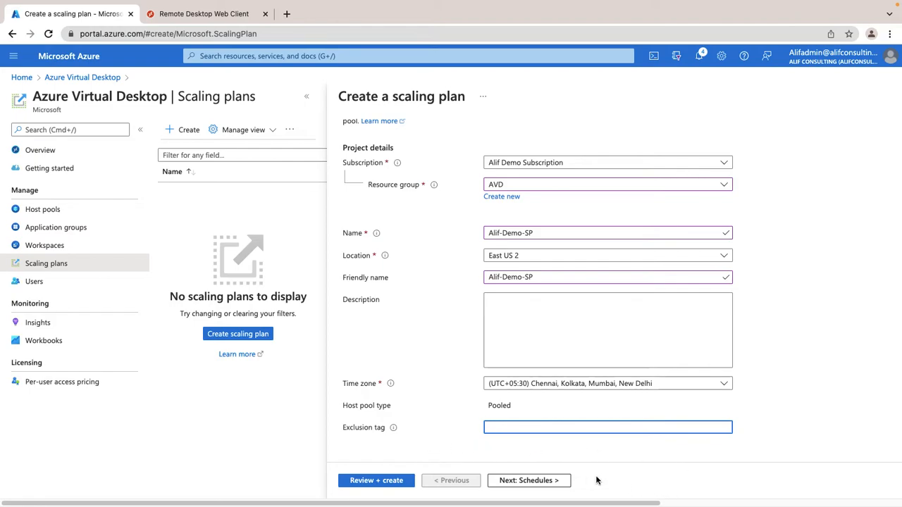
Step: Add schedule weekdays_schedule repeating Monday–Friday and continue to its Ramp-up settings
left_click(549, 482)
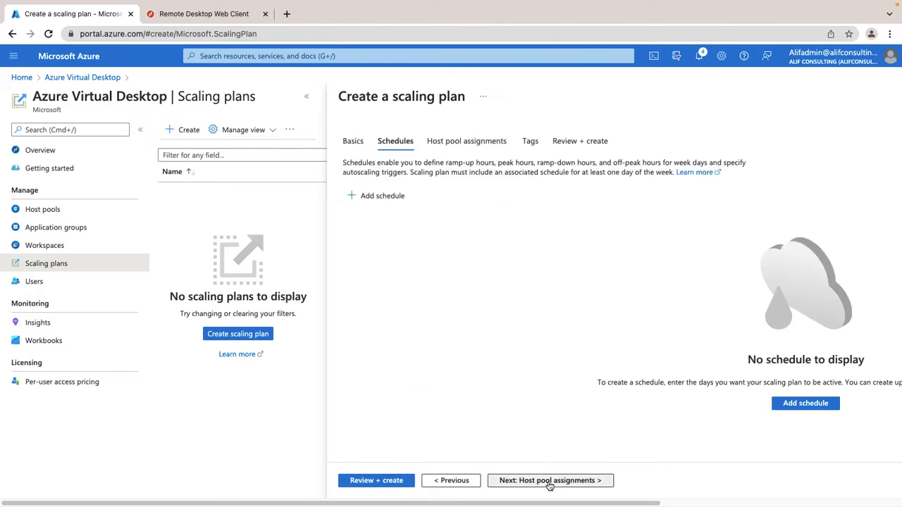
left_click(381, 197)
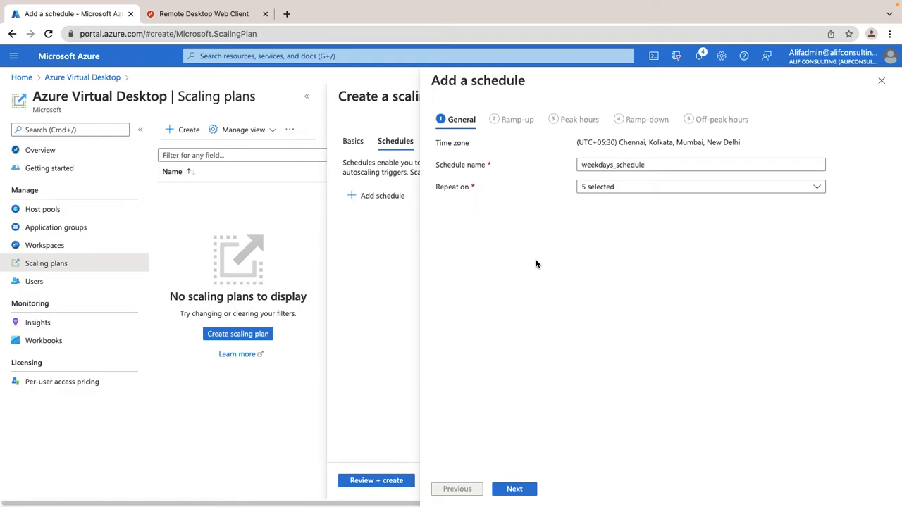
left_click(649, 186)
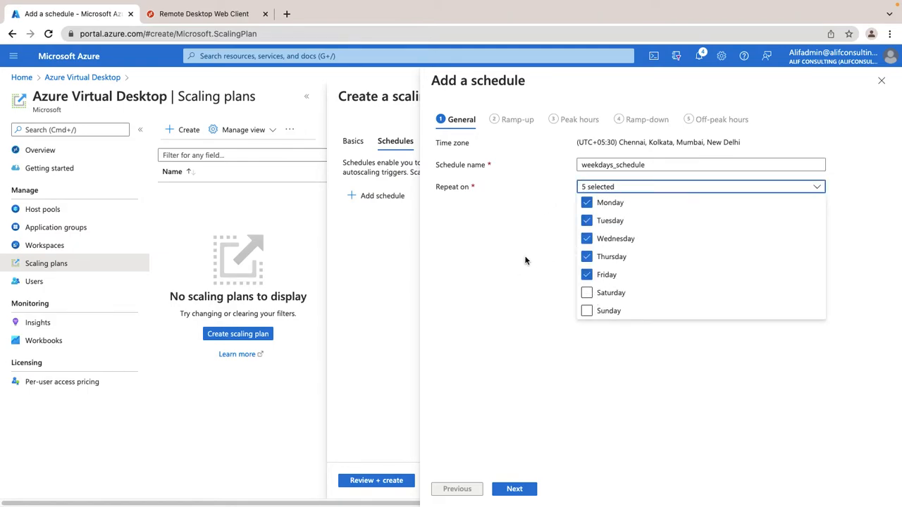
left_click(524, 489)
left_click(614, 188)
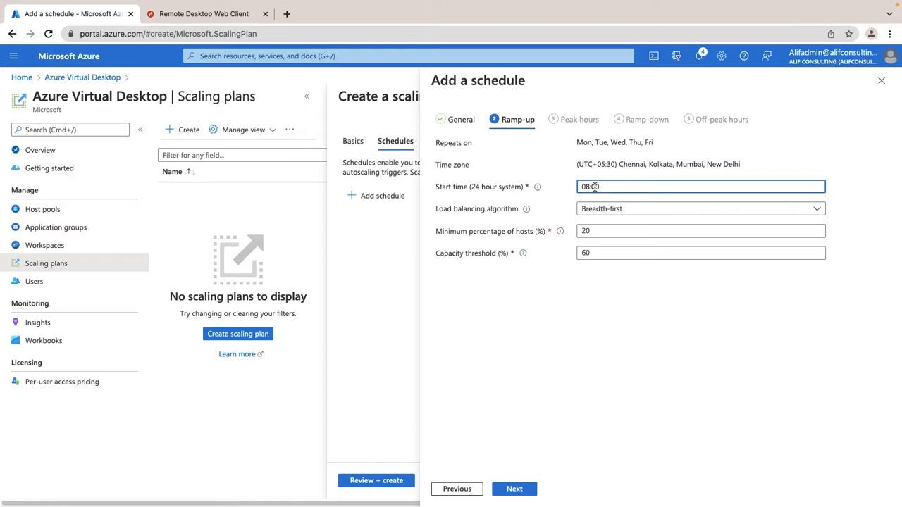
Step: Set ramp-up start time 09:00, Breadth-first balancing and 40% minimum hosts
left_click(591, 187)
key("BackSpace")
type("9")
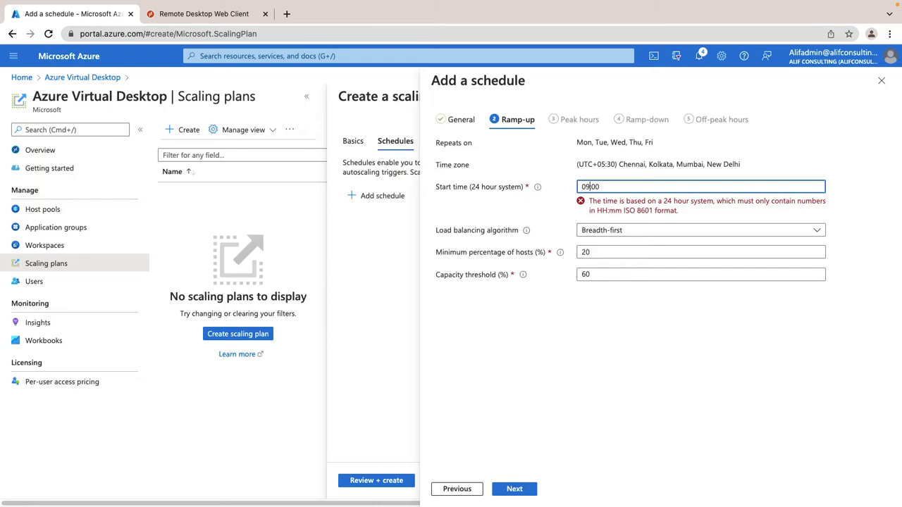
left_click(662, 219)
left_click(661, 210)
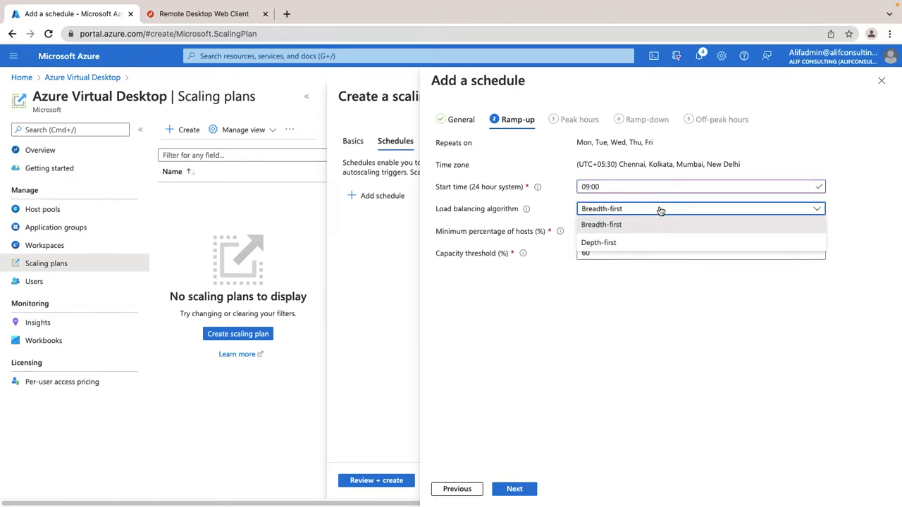
left_click(613, 225)
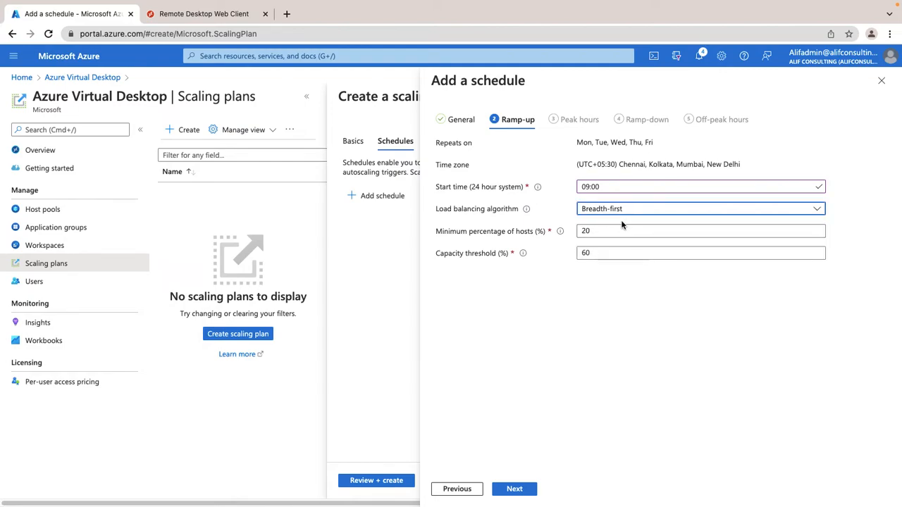
left_click_drag(598, 233, 550, 233)
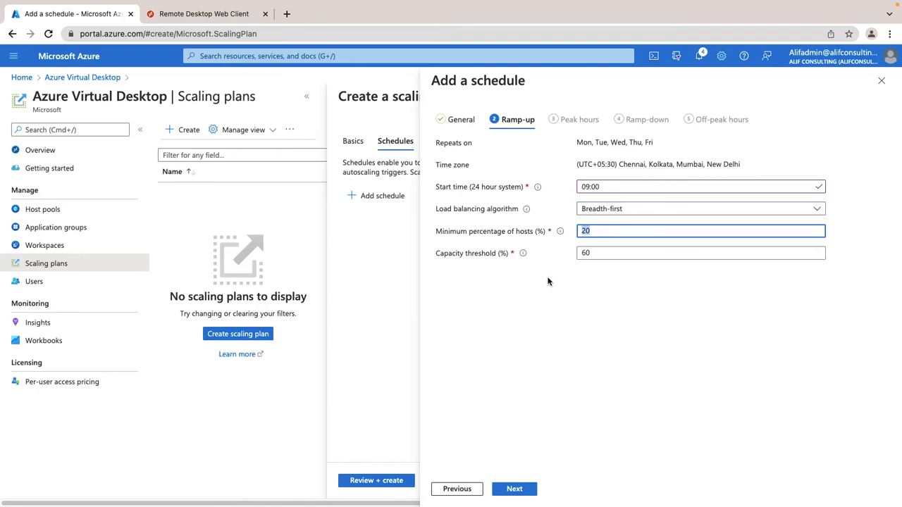
left_click(594, 233)
double_click(594, 232)
type("40")
left_click(660, 310)
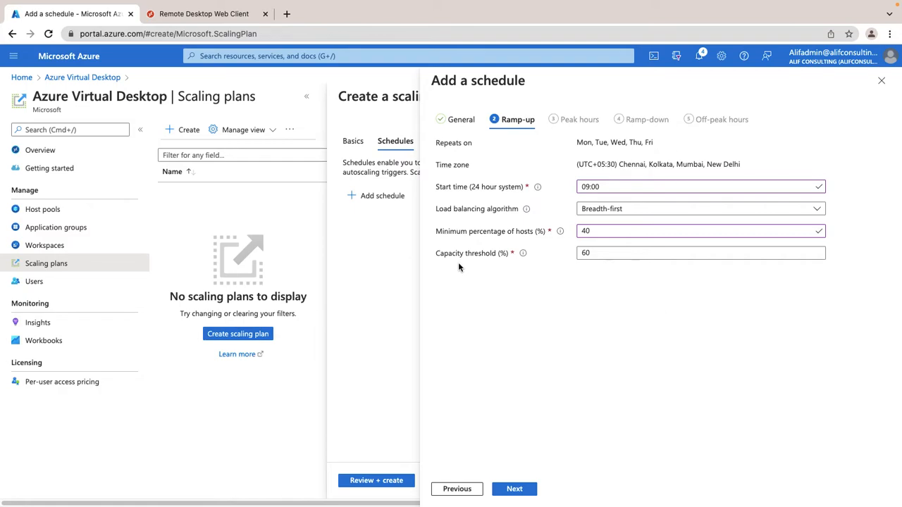
Step: Set the ramp-up capacity threshold to 50% and continue to Peak hours
left_click_drag(616, 255, 530, 259)
type("80")
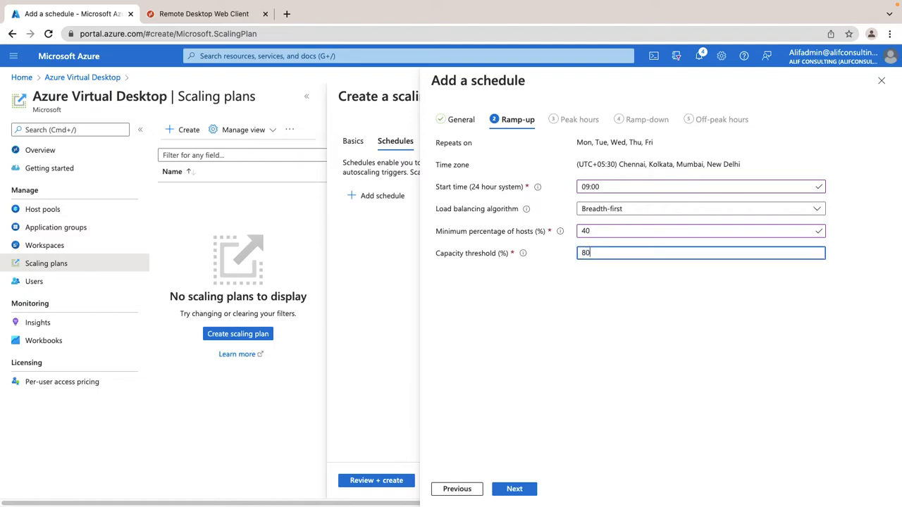
mouse_move(525, 257)
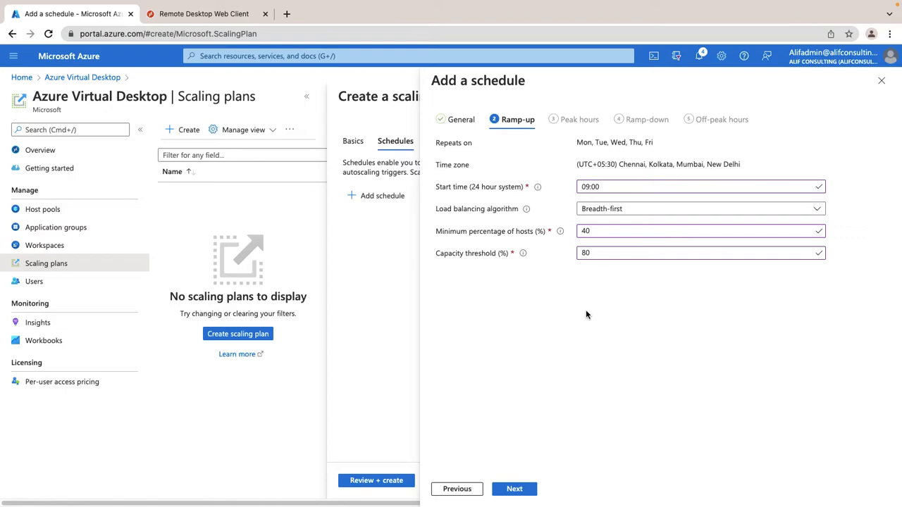
left_click_drag(599, 253, 549, 256)
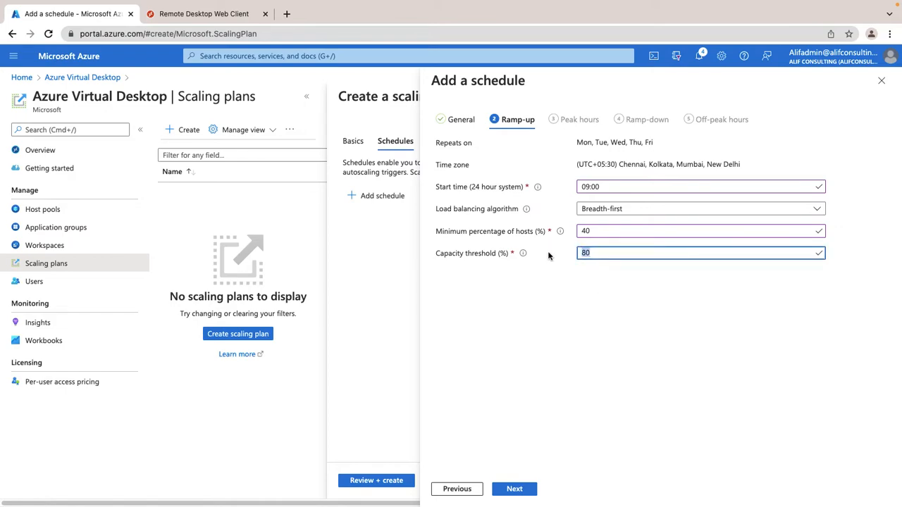
type("50")
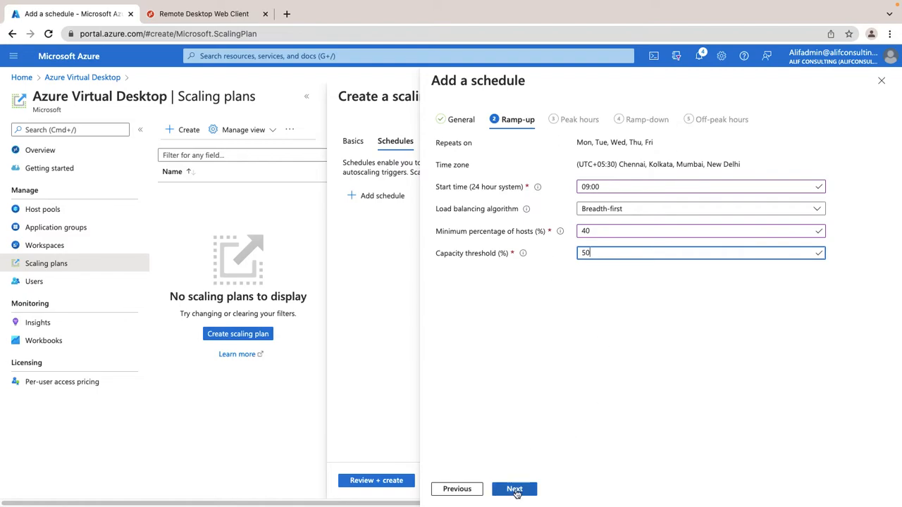
left_click(520, 491)
left_click(613, 188)
left_click(612, 210)
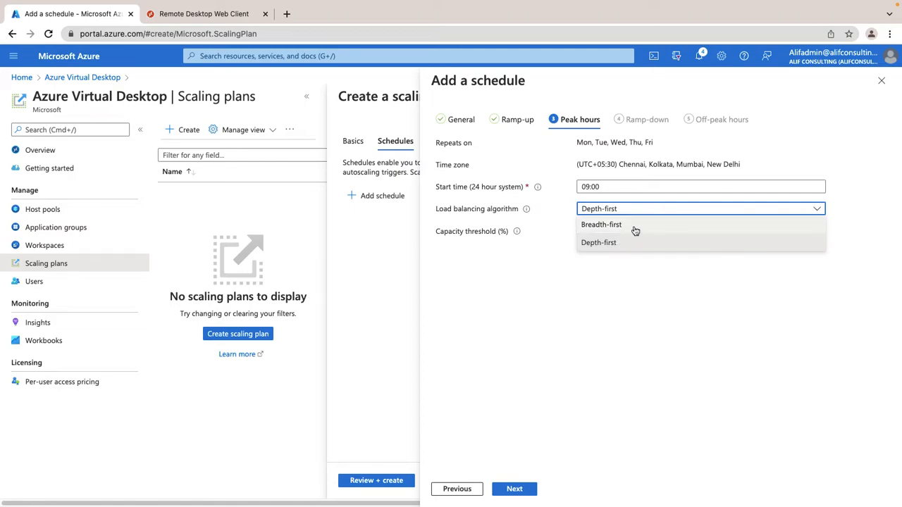
Step: Keep Breadth-first load balancing for peak hours and try to continue
left_click(637, 227)
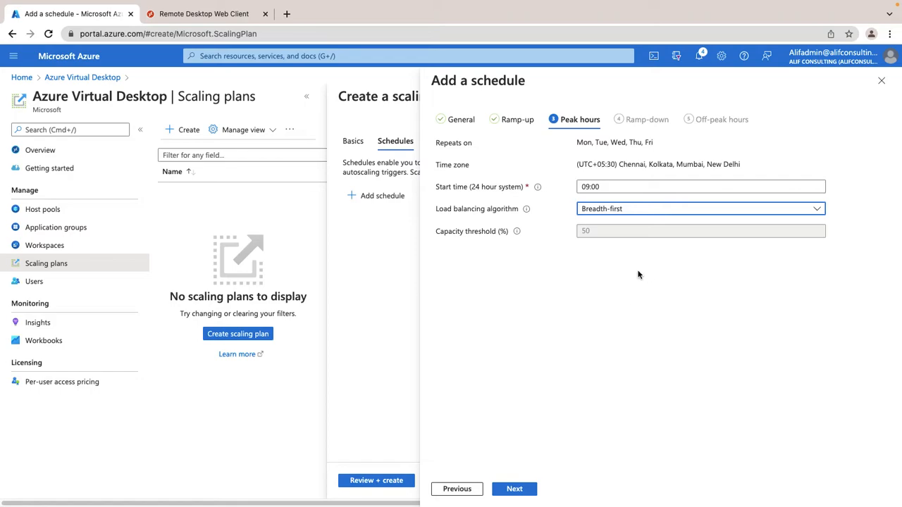
left_click(633, 210)
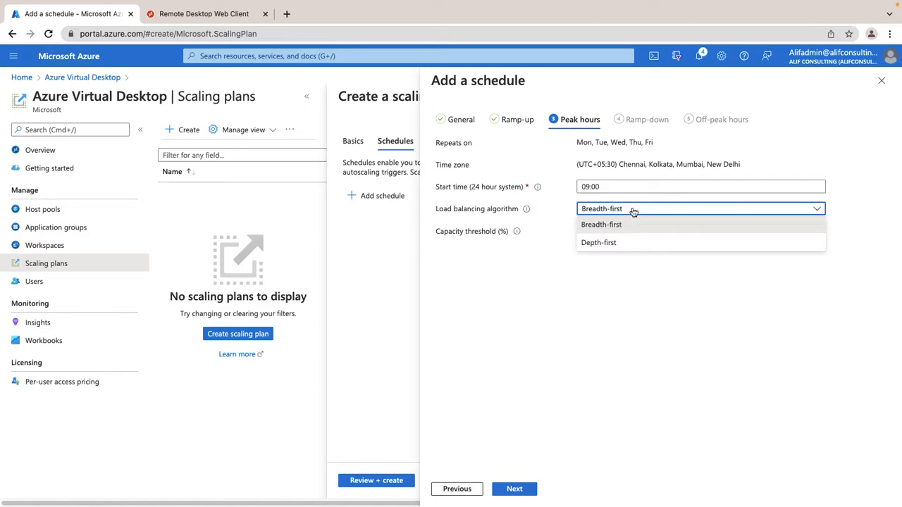
left_click(518, 121)
left_click(570, 119)
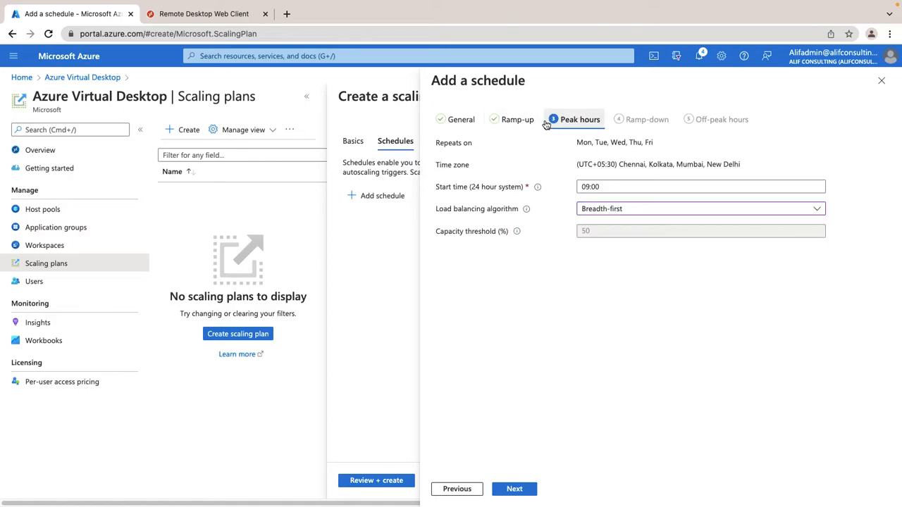
left_click(595, 208)
left_click(602, 211)
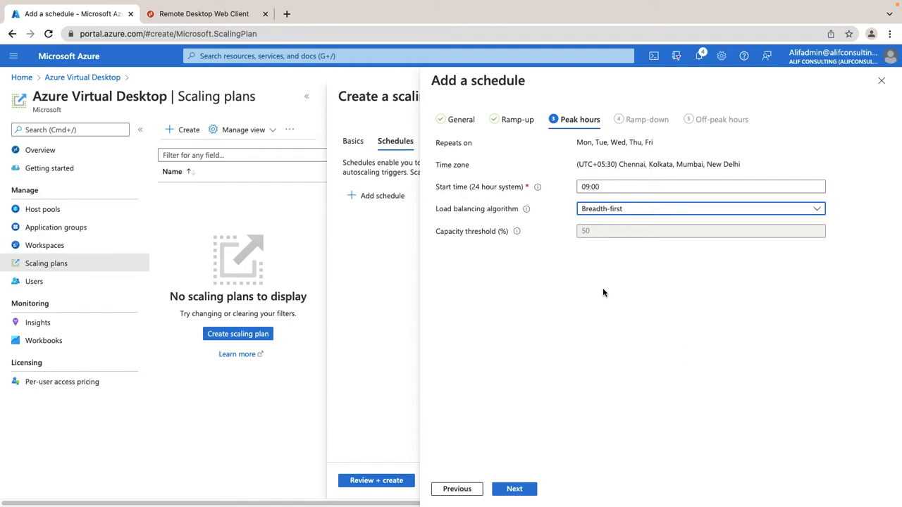
left_click(515, 490)
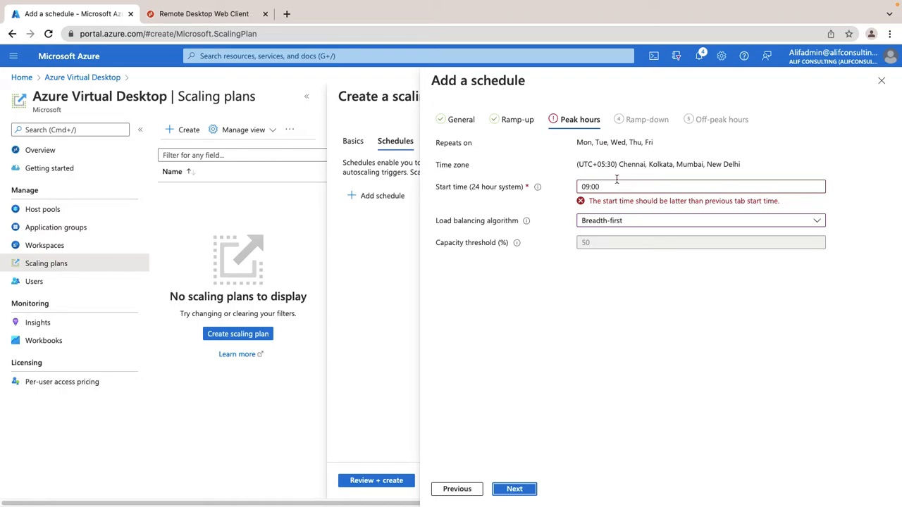
Step: Change the peak hours start time from 09:00 to 10:00 to clear the error
left_click(590, 186)
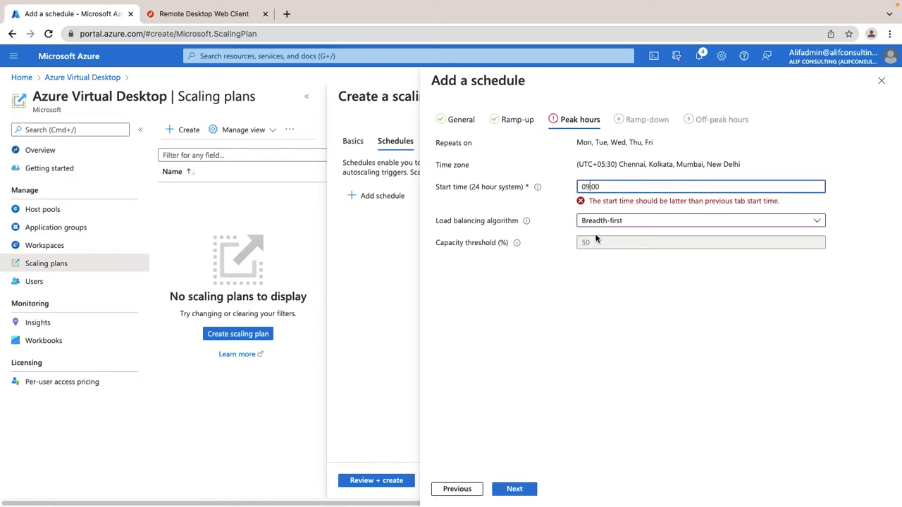
key("BackSpace")
key("BackSpace")
type("10")
left_click(689, 310)
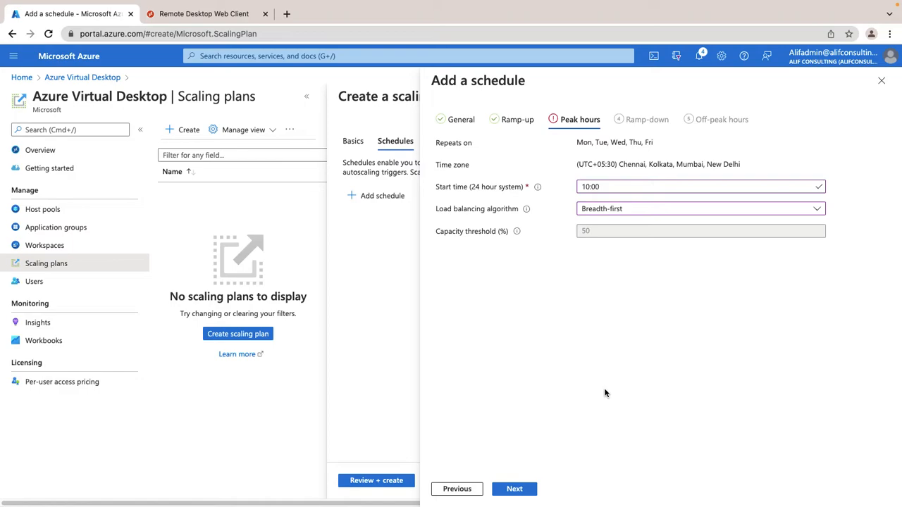
left_click(613, 187)
left_click(635, 375)
Step: Keep ramp-down at 18:00 with Depth-first balancing and set capacity threshold to 100%
left_click(527, 484)
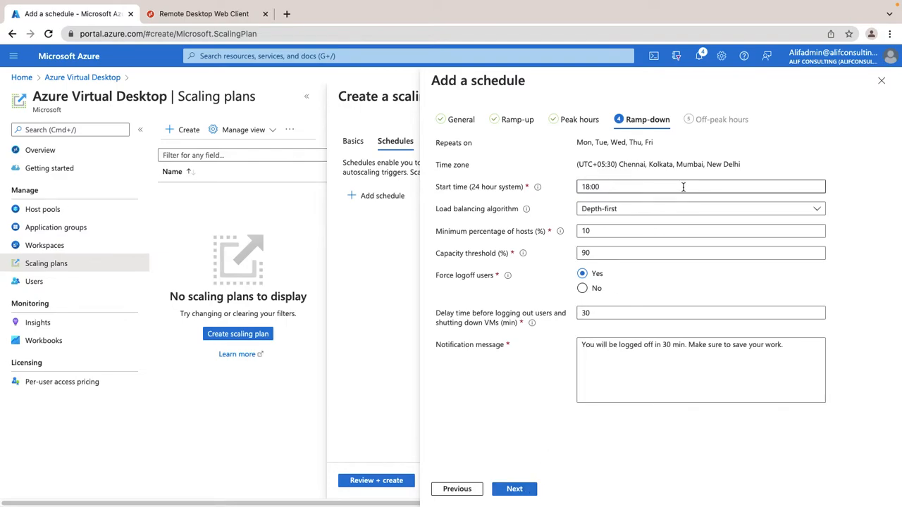
left_click(645, 182)
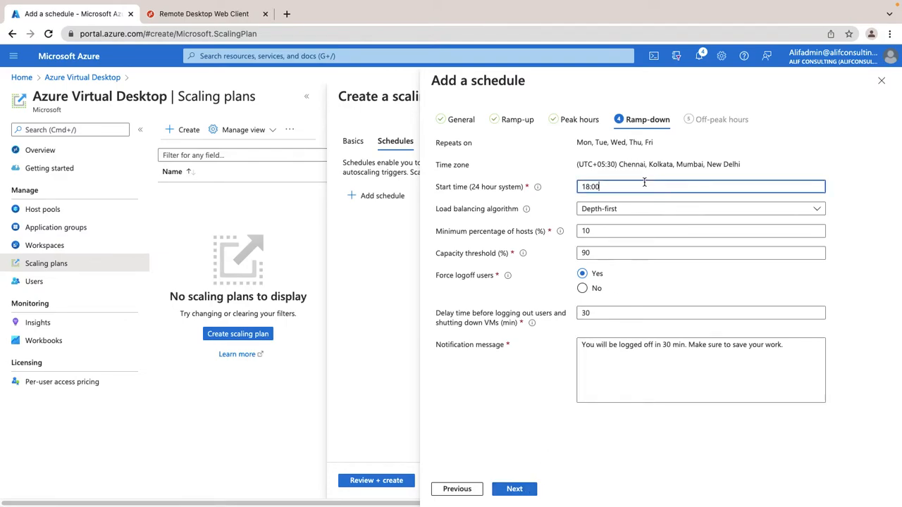
left_click_drag(644, 183, 570, 192)
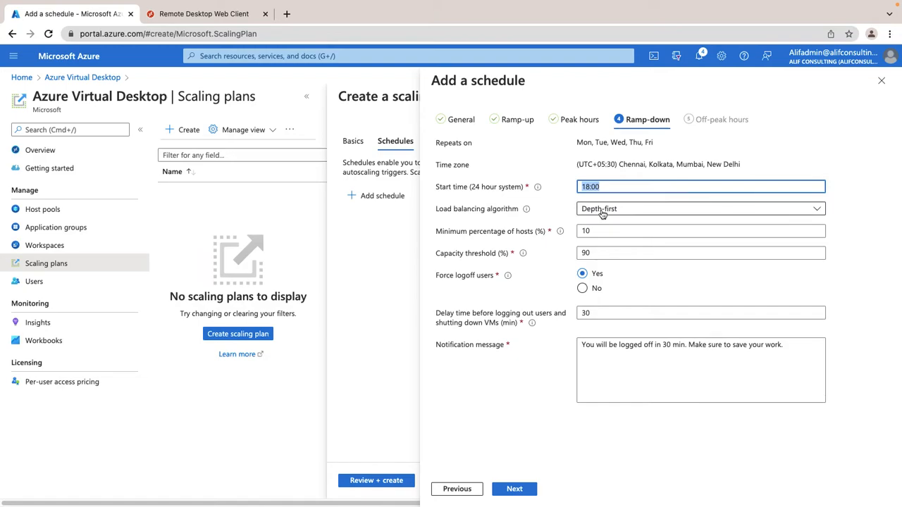
left_click(599, 207)
left_click(600, 244)
double_click(585, 231)
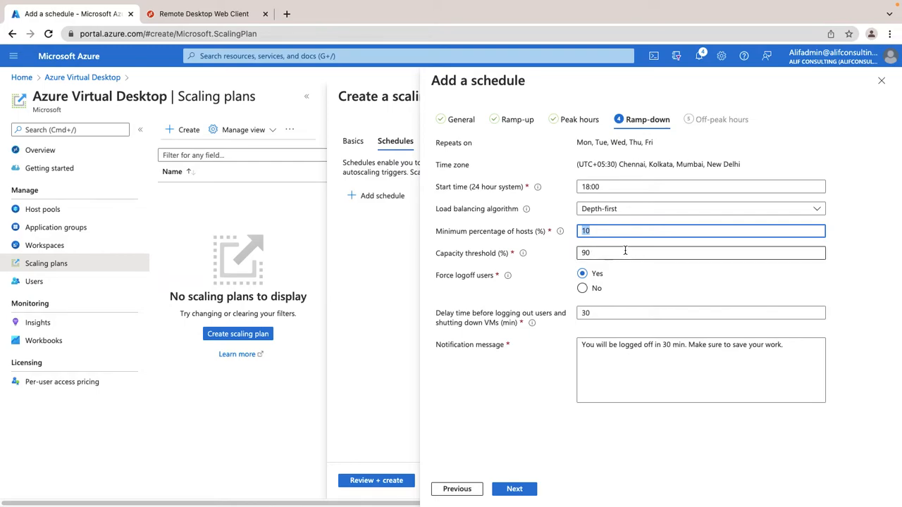
key("Tab")
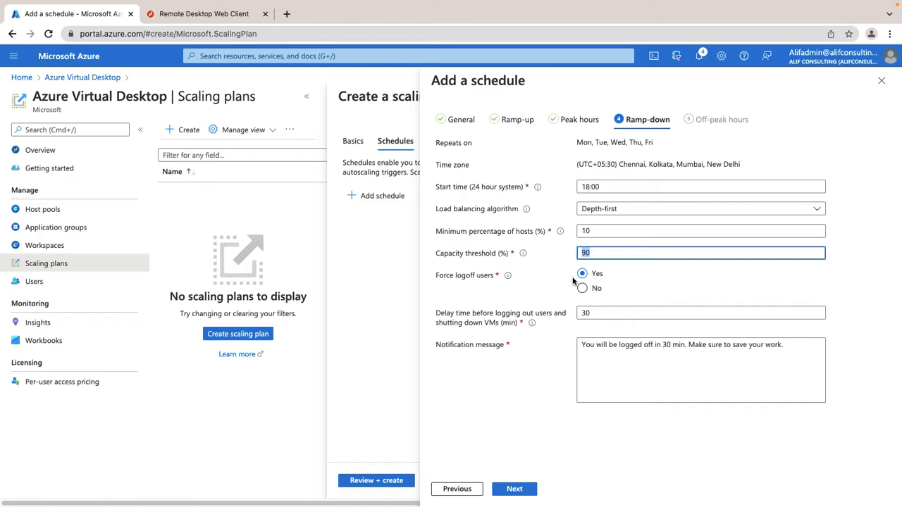
type("100")
left_click(692, 285)
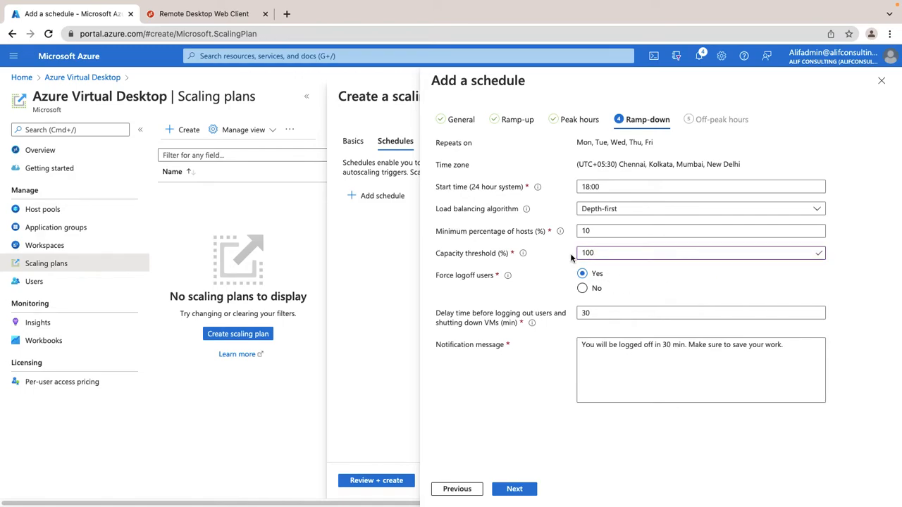
Step: Set Force logoff users to No and continue to Off-peak hours
mouse_move(521, 256)
left_click(582, 290)
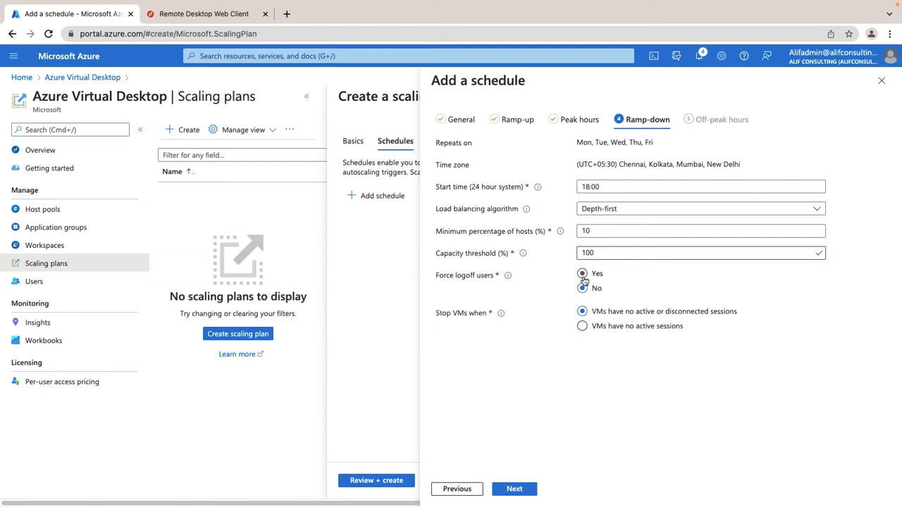
left_click(582, 273)
left_click_drag(603, 313, 559, 317)
left_click(666, 374)
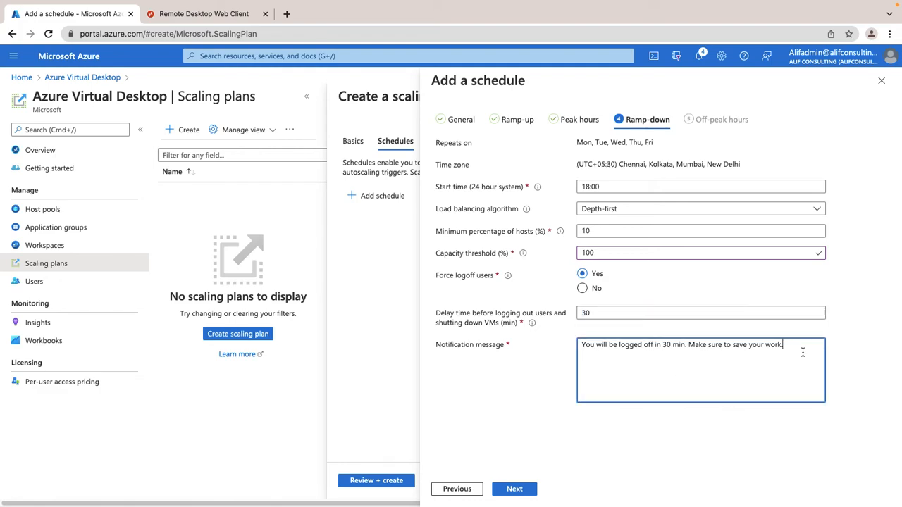
left_click_drag(789, 351, 577, 345)
left_click(714, 371)
left_click(582, 290)
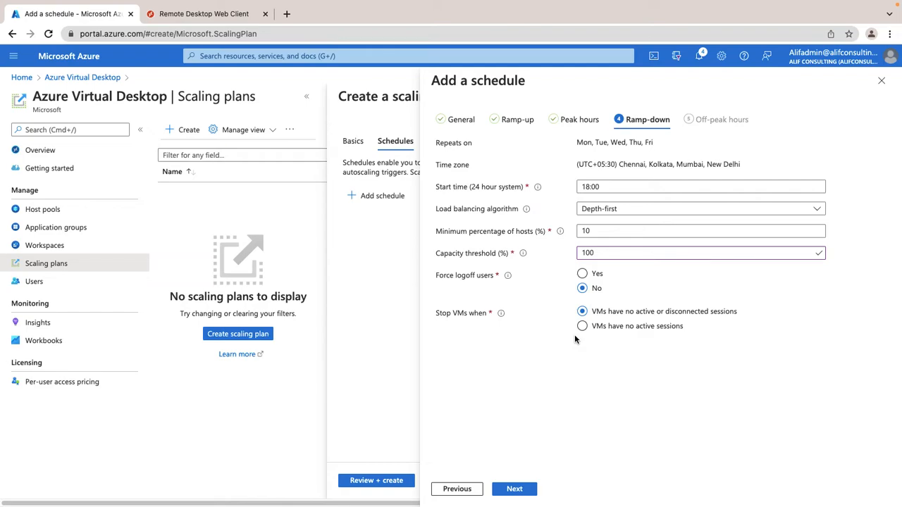
left_click(518, 491)
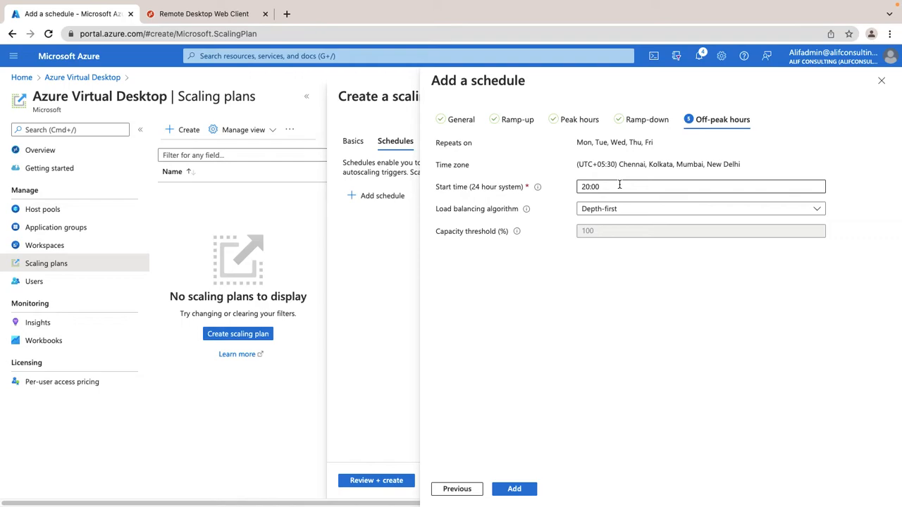
Step: Keep off-peak hours on Depth-first balancing and add weekdays_schedule to the plan
left_click(622, 208)
left_click(622, 209)
left_click(617, 211)
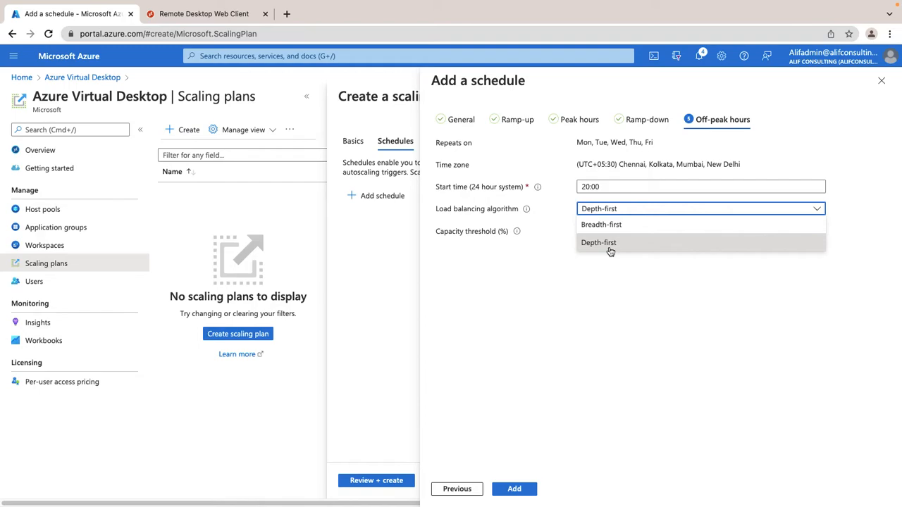
left_click(609, 247)
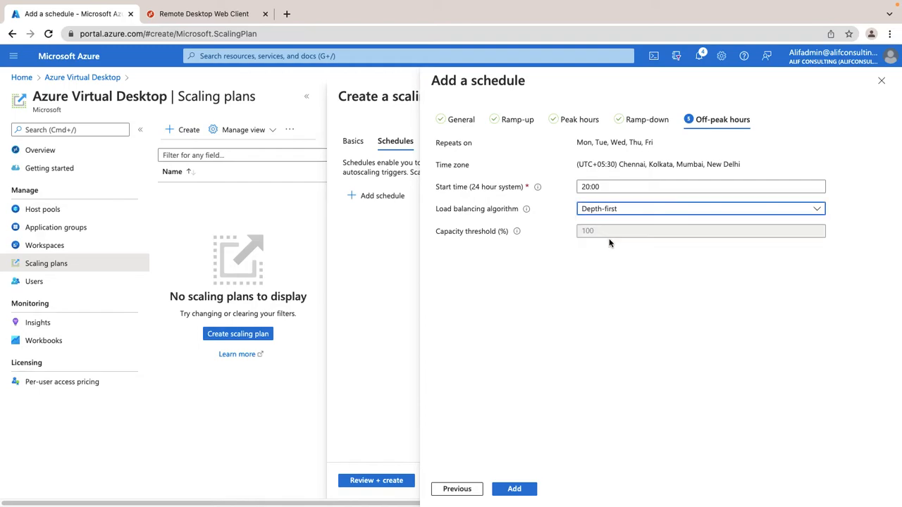
left_click(517, 488)
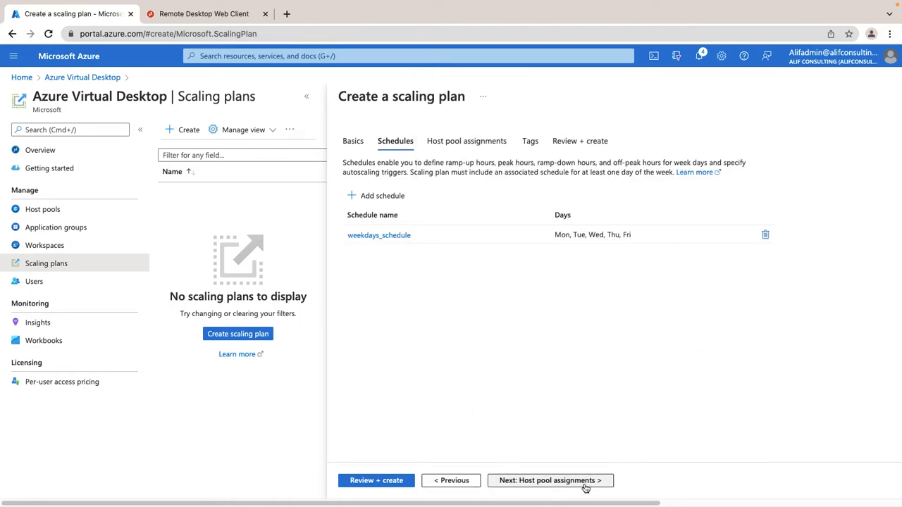
Step: Assign host pool Alif-Demo-AVD-Pool with autoscale enabled and proceed to Review + create
left_click(585, 485)
left_click(548, 195)
left_click(515, 248)
left_click(524, 336)
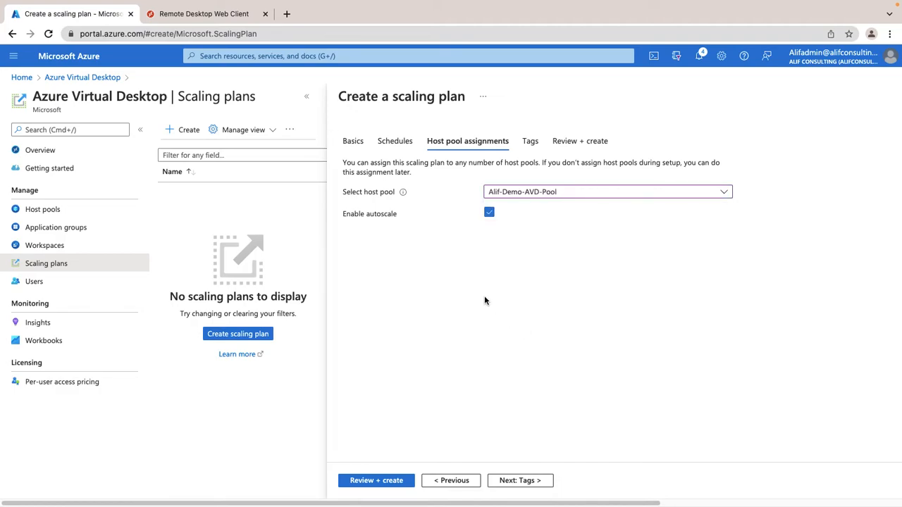
left_click(489, 212)
left_click(489, 212)
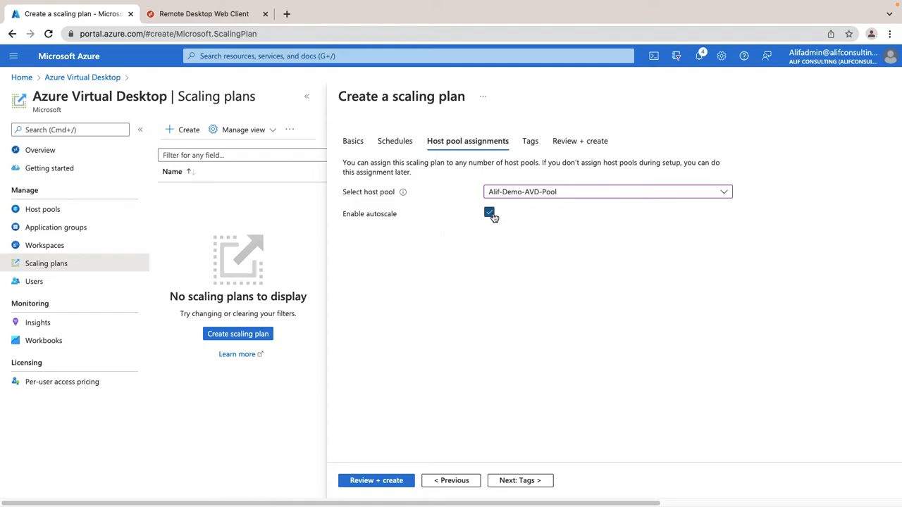
left_click(541, 480)
left_click(542, 481)
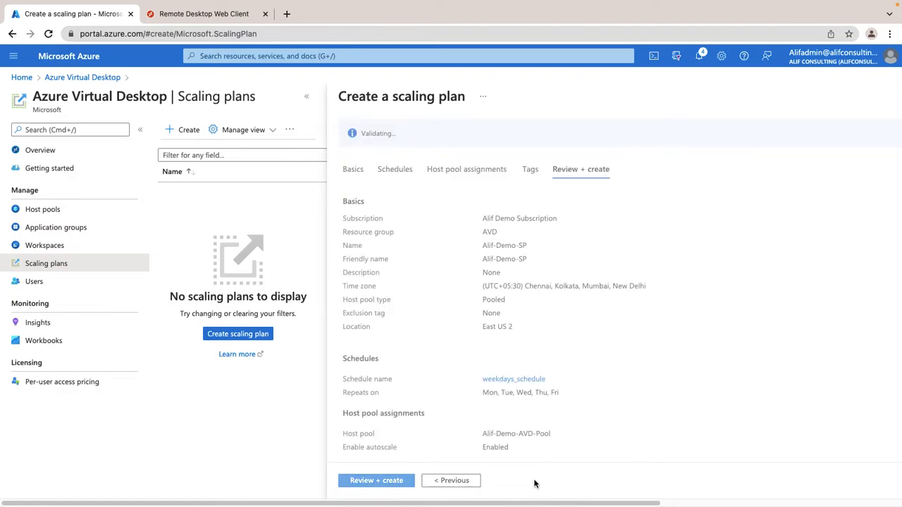
Step: Create the Alif-Demo-SP scaling plan and dismiss the Deployment failed notification
left_click(354, 480)
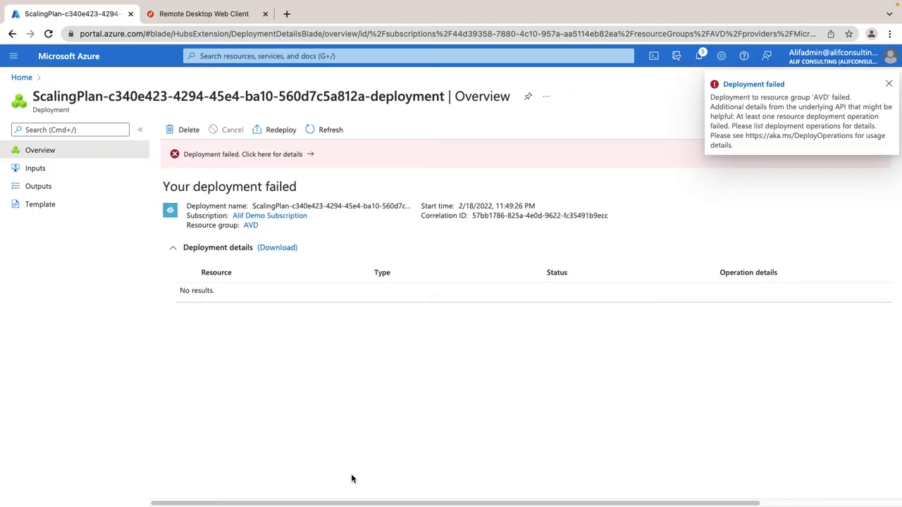
left_click(888, 84)
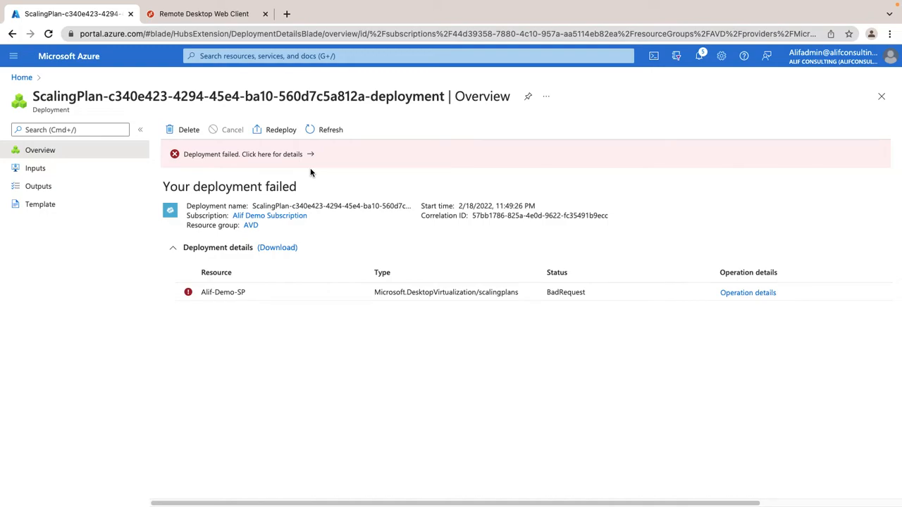
left_click(753, 296)
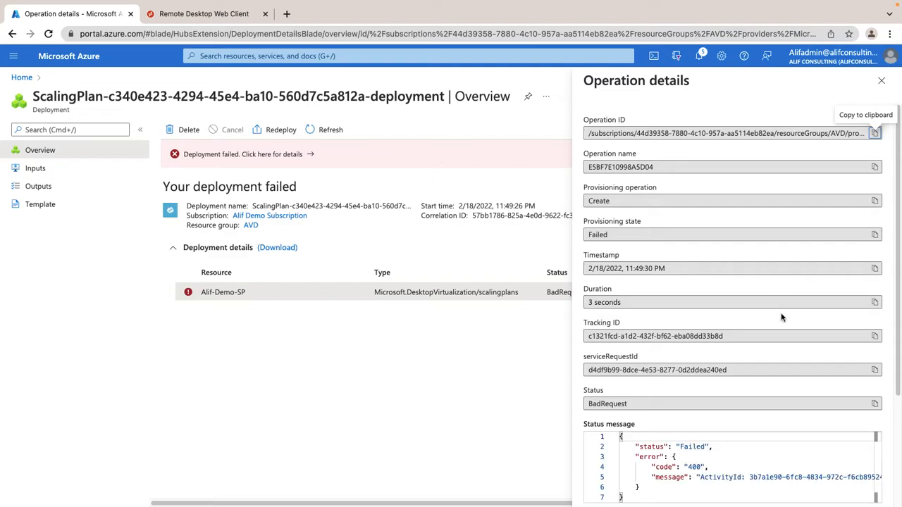
scroll(781, 318, "down", 2)
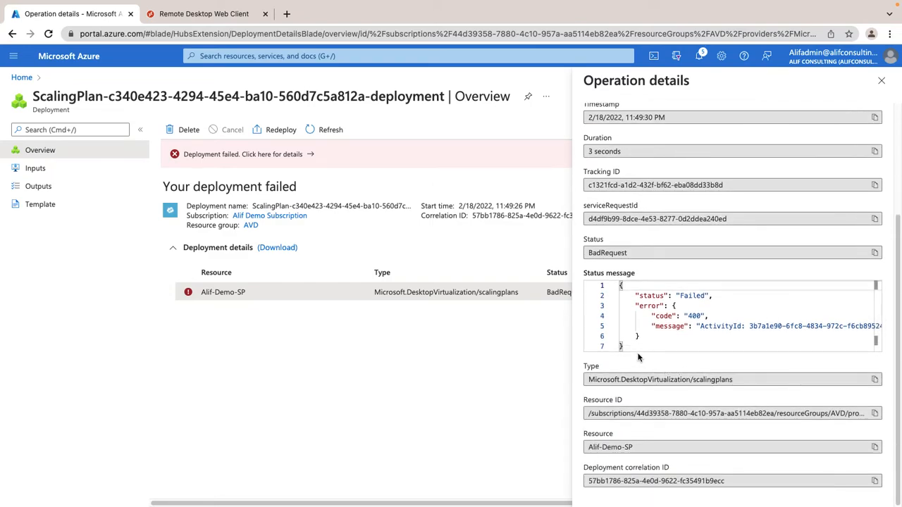
left_click_drag(636, 349, 795, 354)
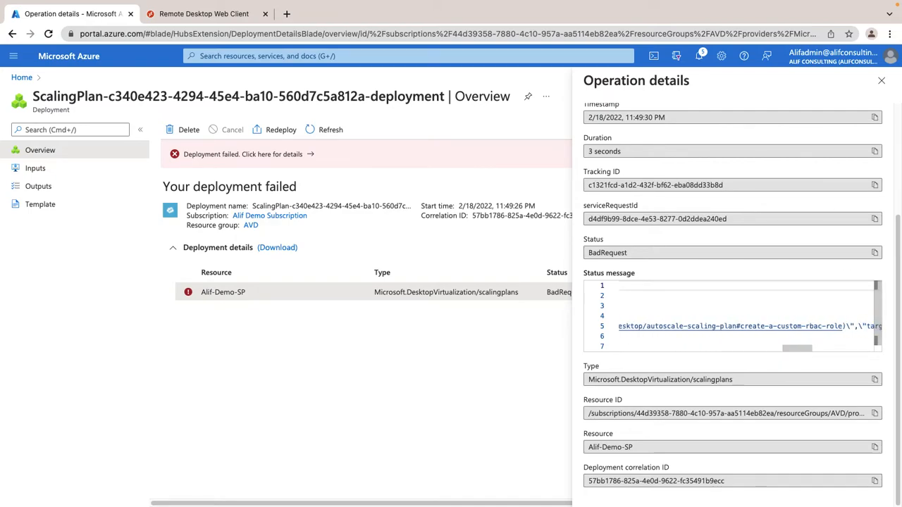
left_click(881, 81)
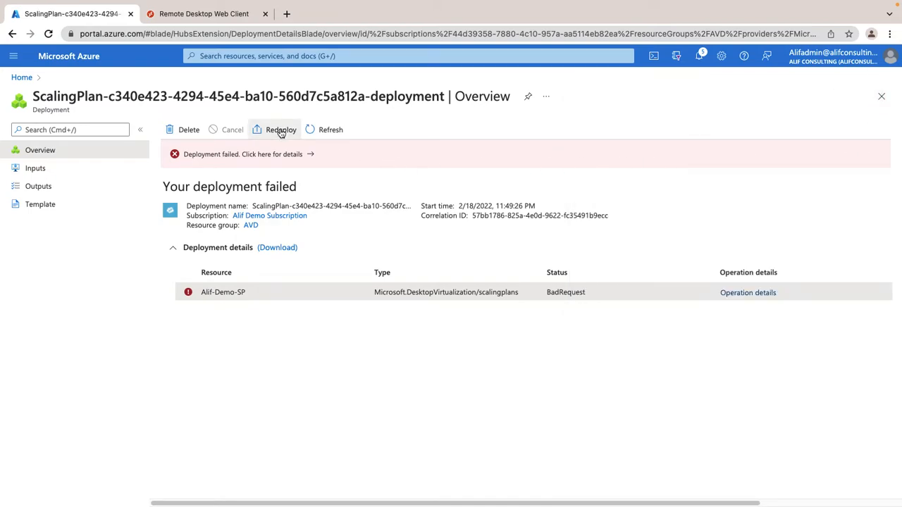
Step: Clear the Hostpool References value in the redeployment template
left_click(303, 136)
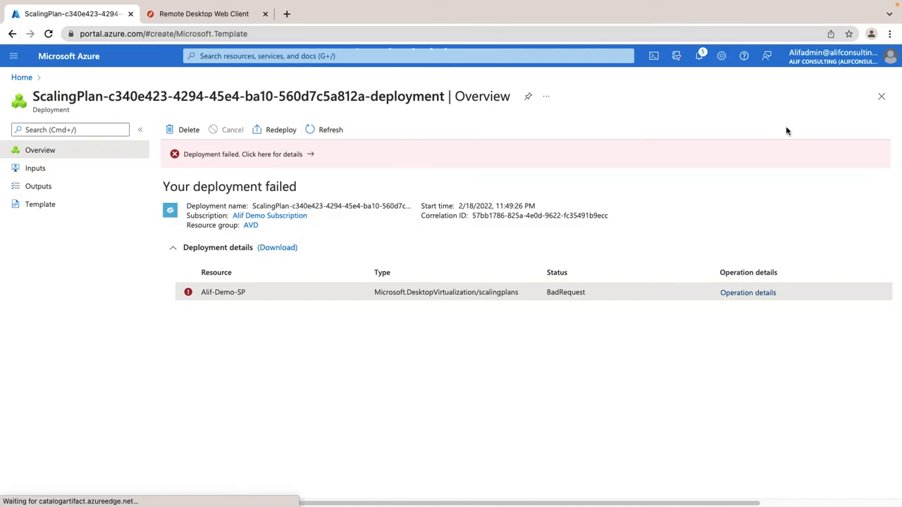
scroll(282, 307, "down", 3)
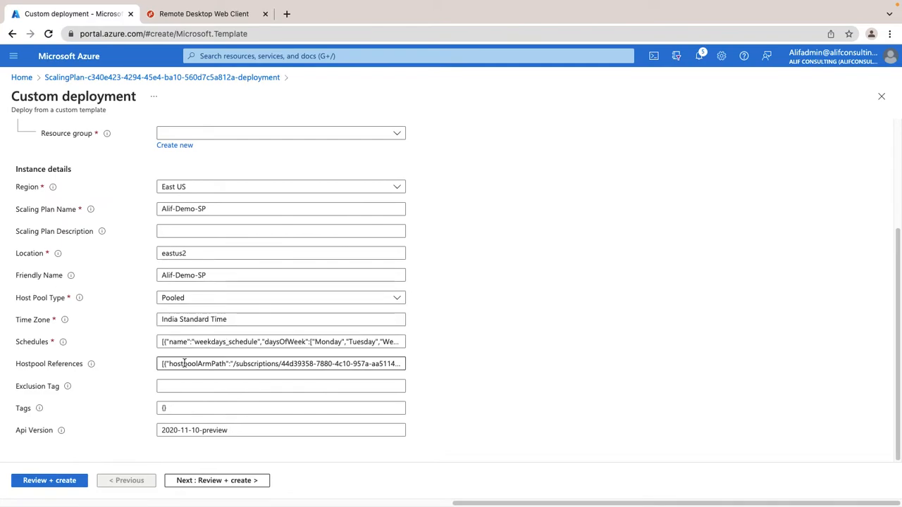
left_click(399, 363)
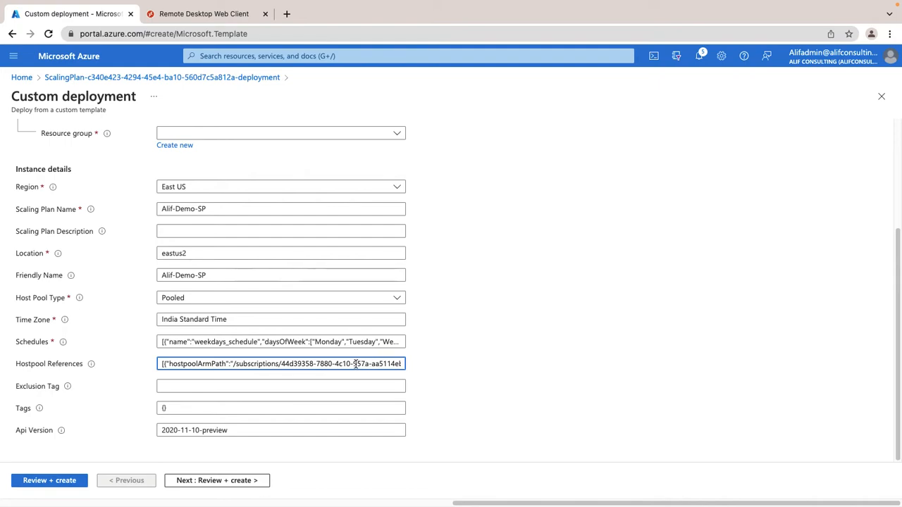
left_click_drag(167, 363, 466, 372)
key("BackSpace")
key("BackSpace")
key("BackSpace")
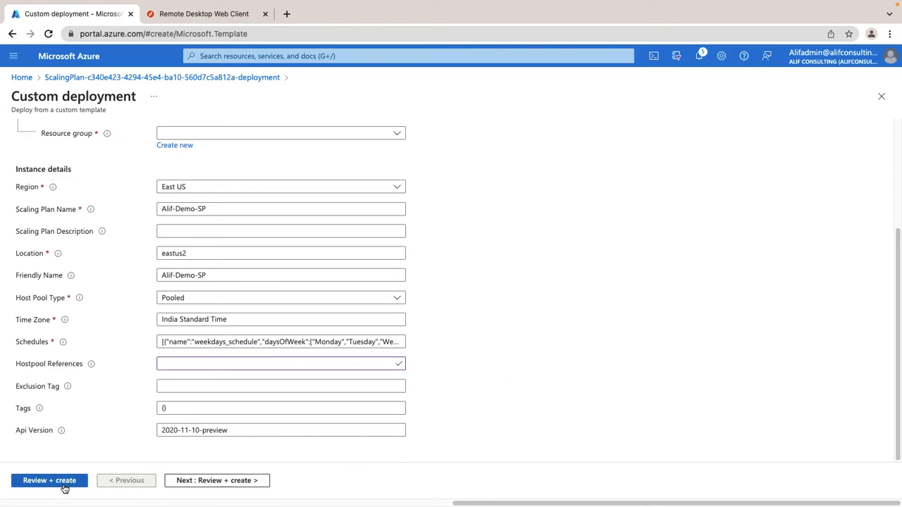
left_click(21, 483)
Step: Choose resource group AVD, validate, and deploy the Alif-Demo-SP template
left_click(24, 171)
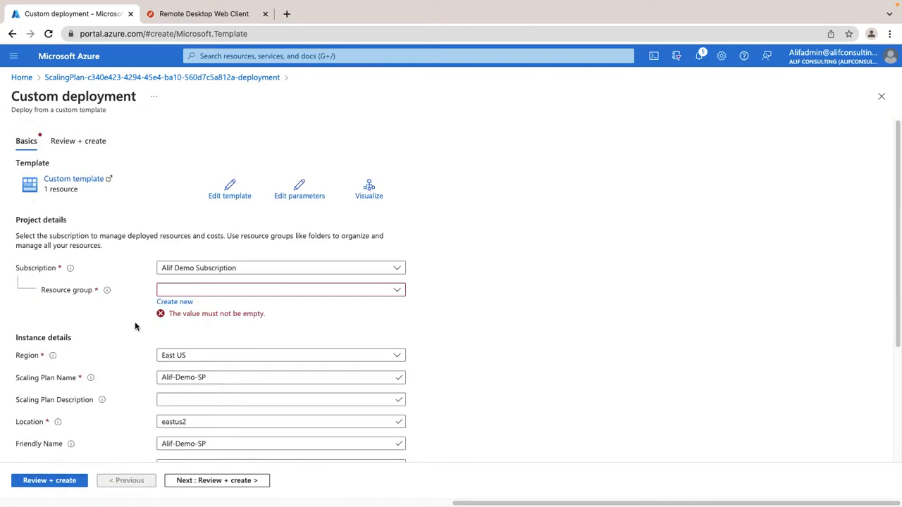
left_click(204, 293)
left_click(195, 329)
scroll(95, 416, "down", 3)
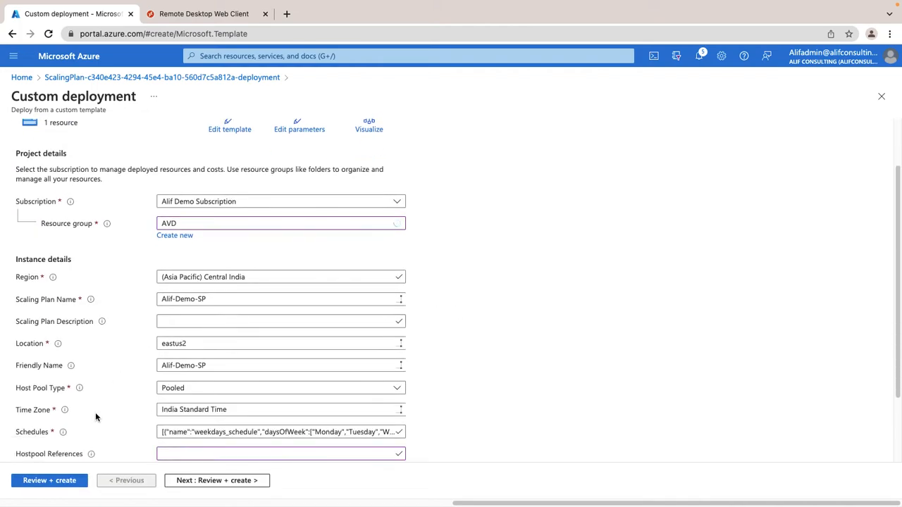
left_click(31, 481)
left_click(39, 481)
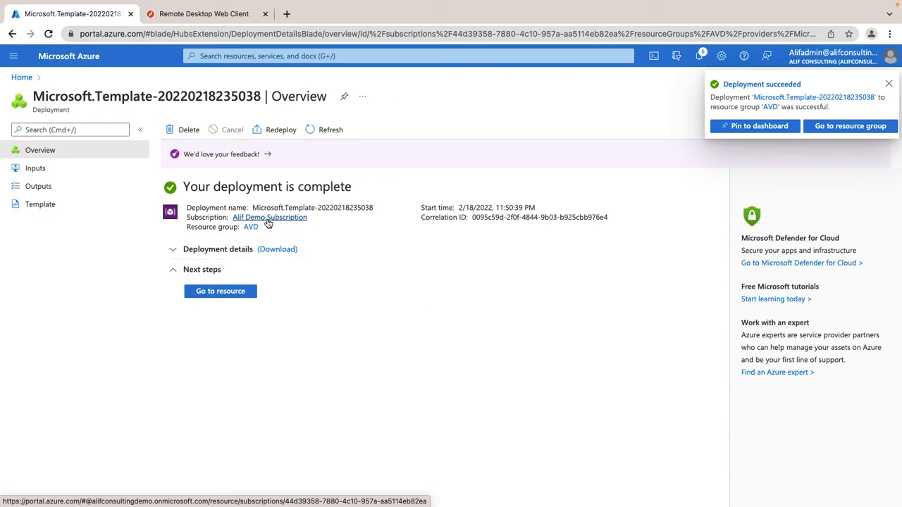
Step: Go to Azure Virtual Desktop's Scaling plans list and refresh it
left_click(22, 77)
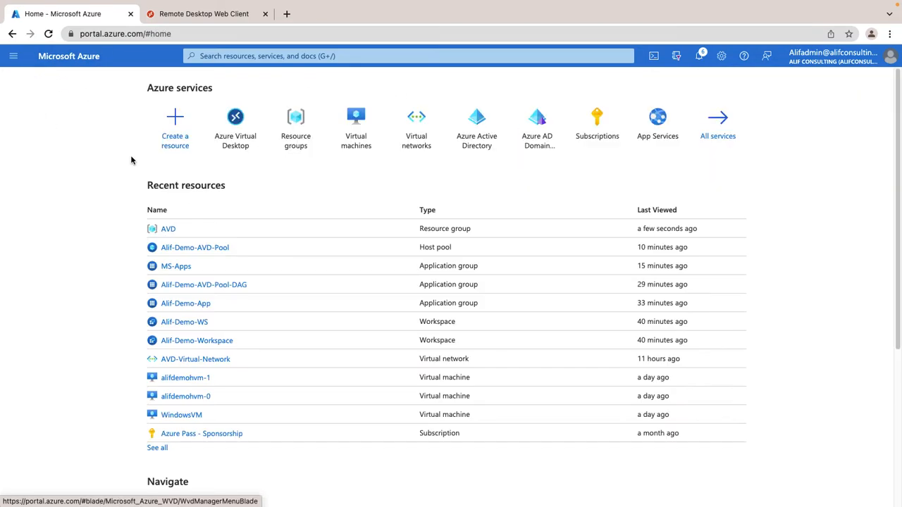
left_click(218, 130)
left_click(47, 267)
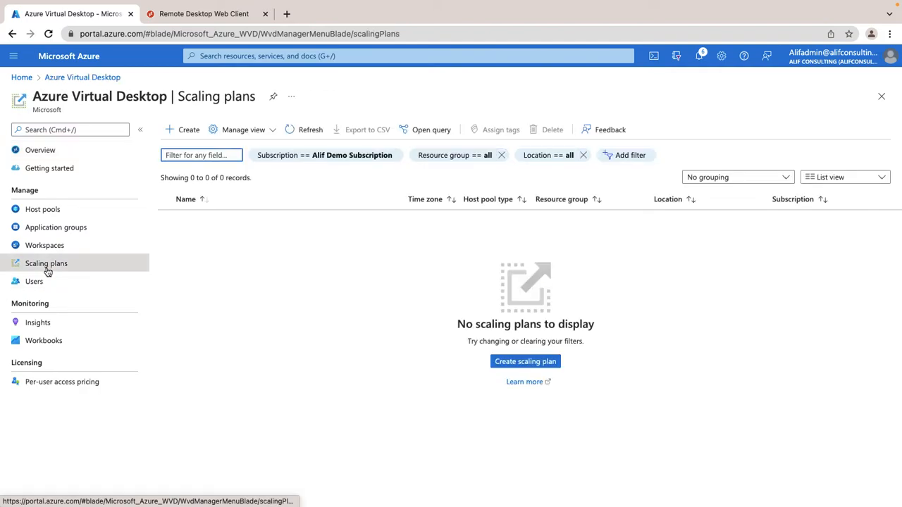
left_click(302, 128)
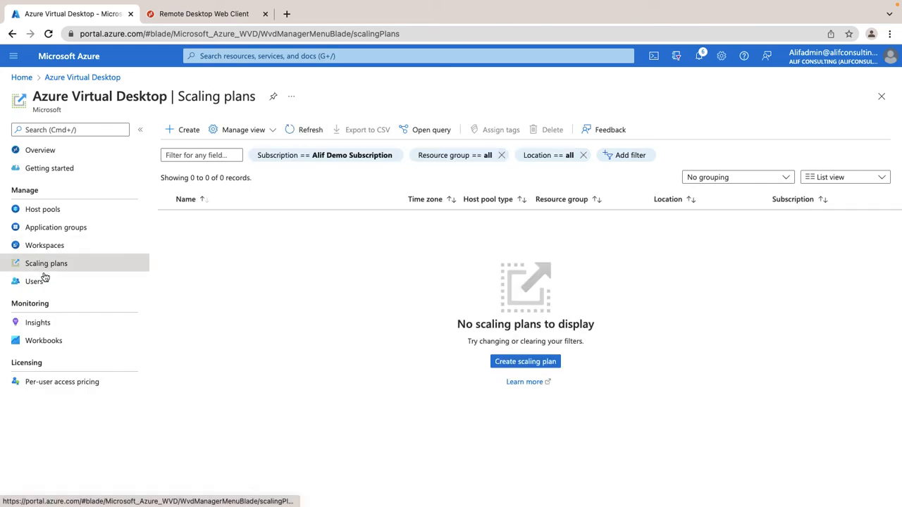
left_click(45, 248)
left_click(48, 264)
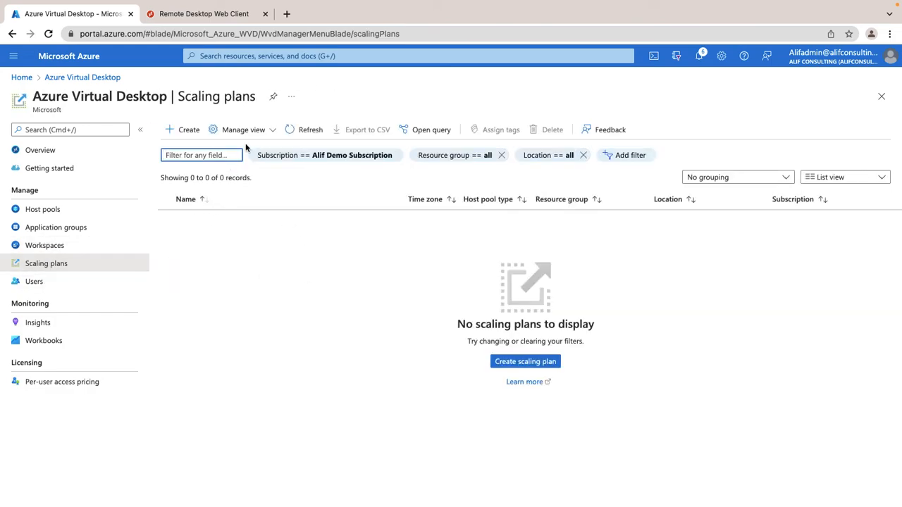
left_click(303, 131)
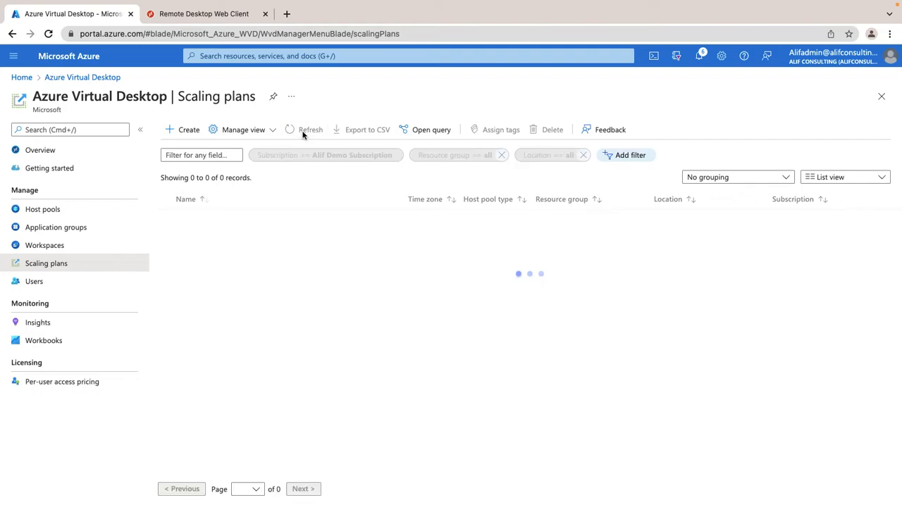
Step: Check deployment notifications, refresh until Alif-Demo-SP appears, and open it
left_click(699, 57)
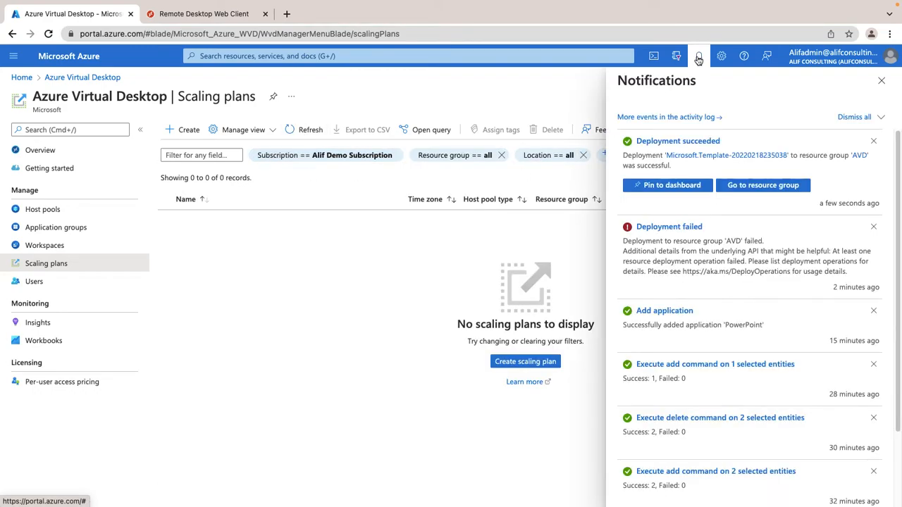
left_click(881, 80)
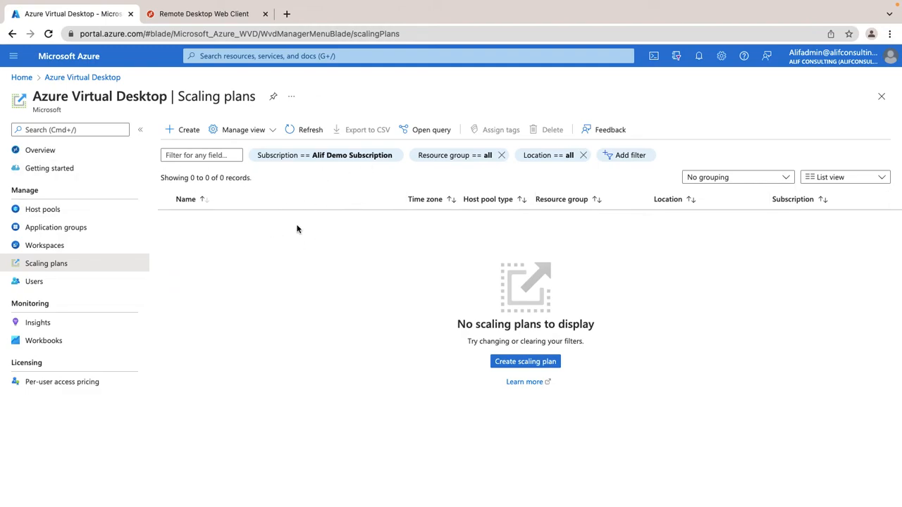
left_click(310, 129)
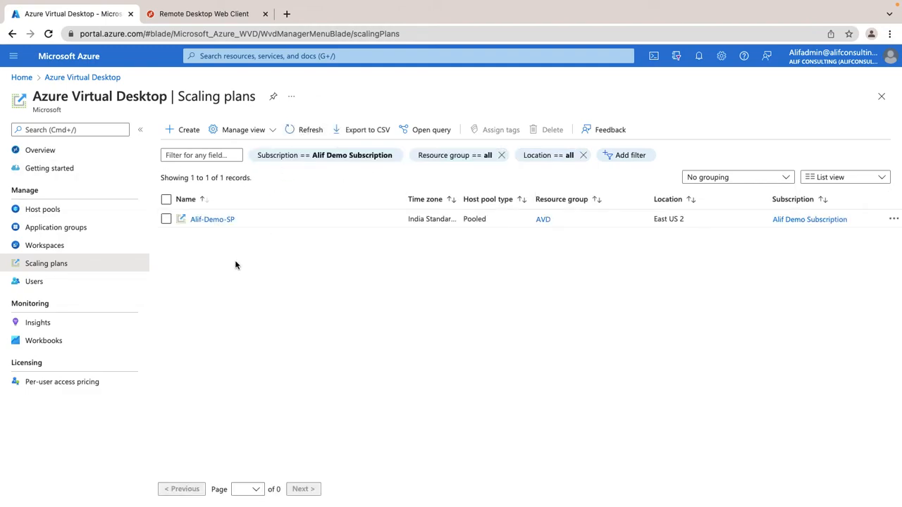
left_click(211, 220)
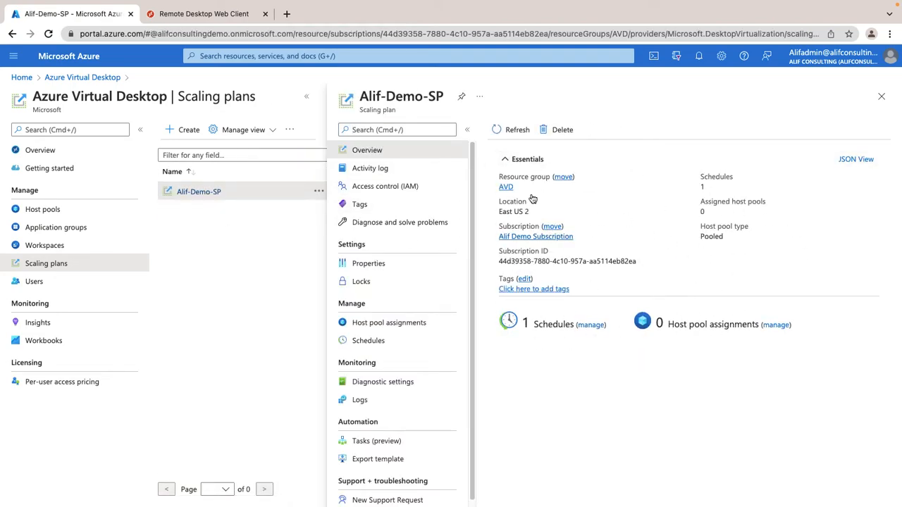
Step: Review the Mon–Fri weekdays_schedule of Alif-Demo-SP, then bring up its host pool assignments
left_click(591, 325)
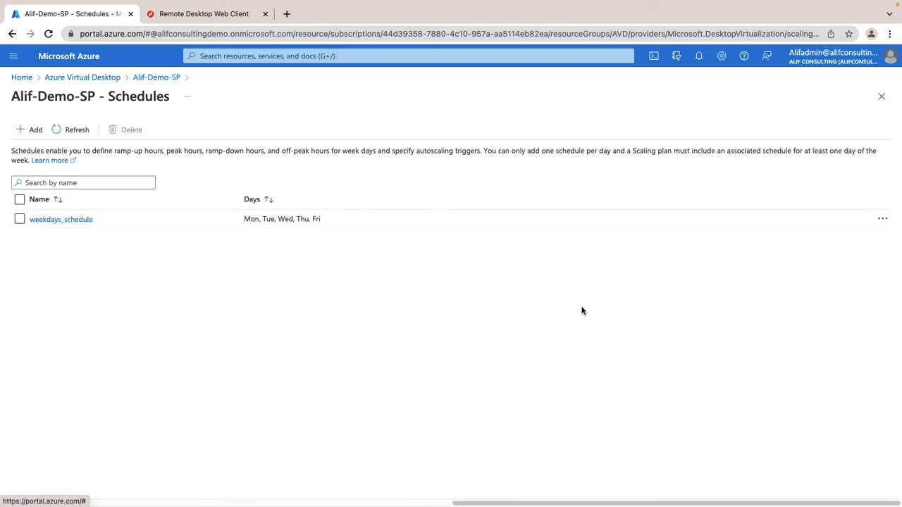
left_click(45, 221)
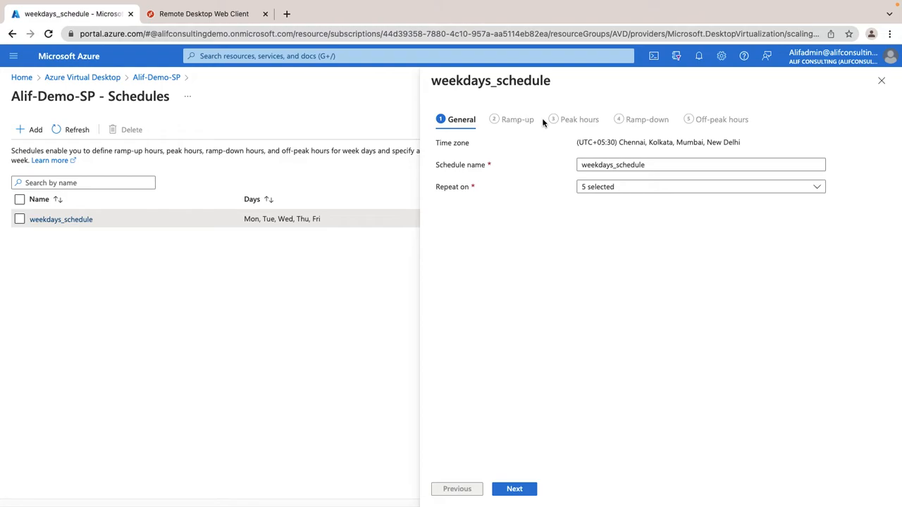
left_click(883, 82)
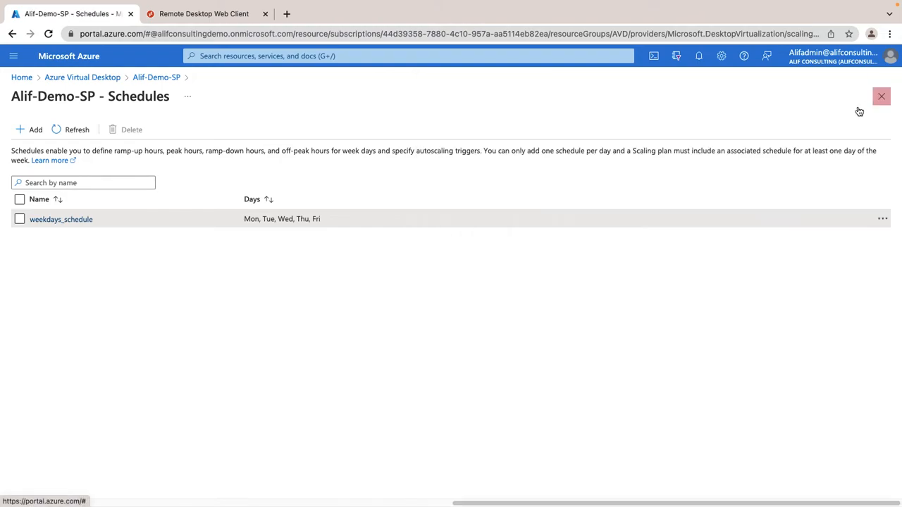
left_click(881, 97)
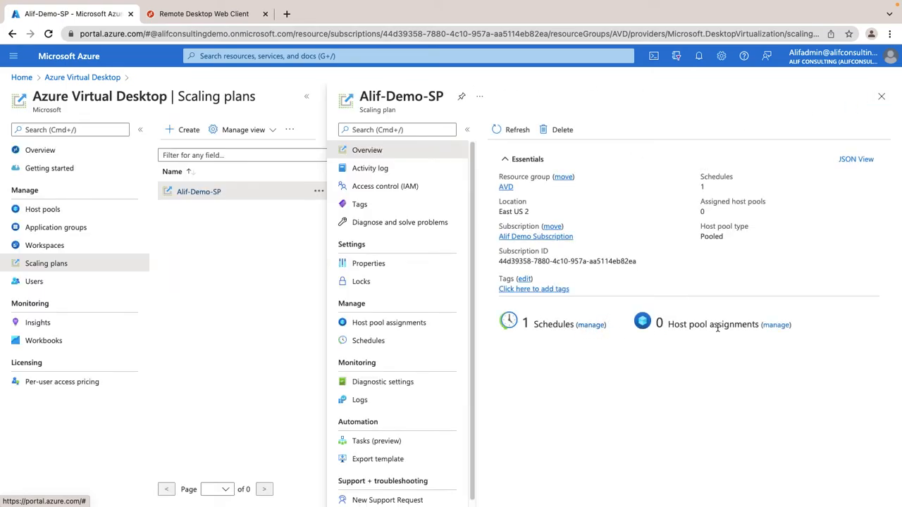
left_click(775, 325)
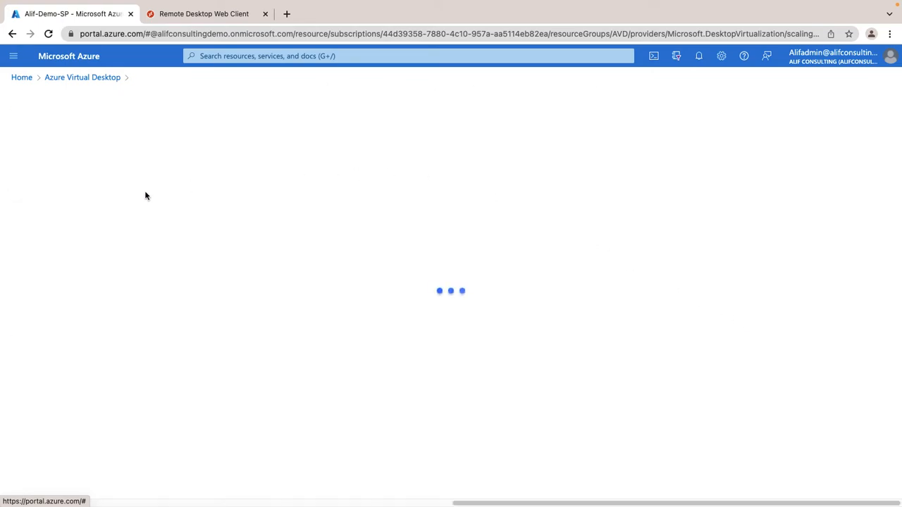
Step: Assign Alif-Demo-AVD-Pool with autoscale enabled, refresh the assignments, and return to Alif-Demo-SP
left_click(28, 134)
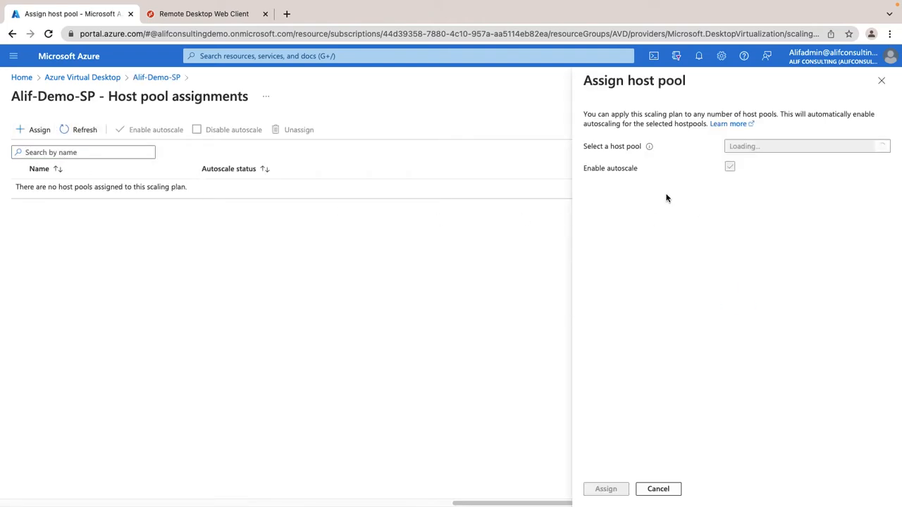
left_click(777, 149)
left_click(736, 206)
left_click(677, 388)
left_click(606, 489)
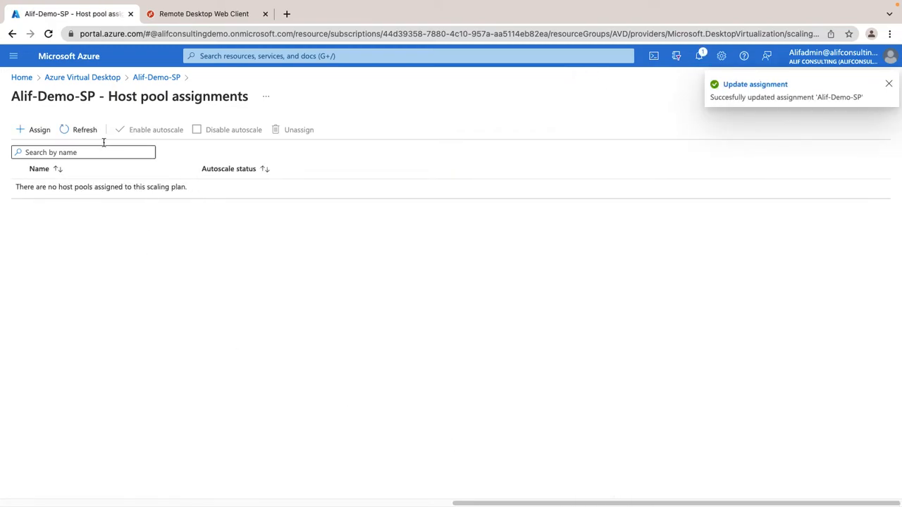
left_click(82, 130)
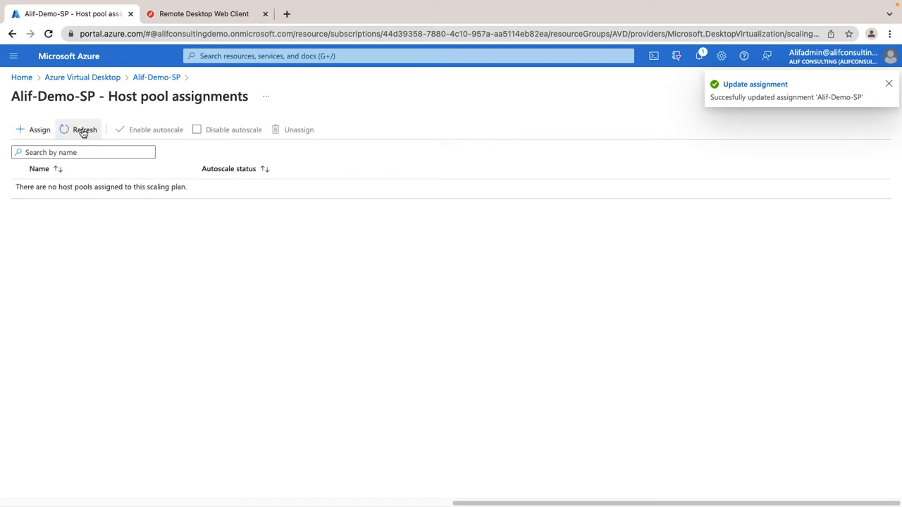
left_click(152, 78)
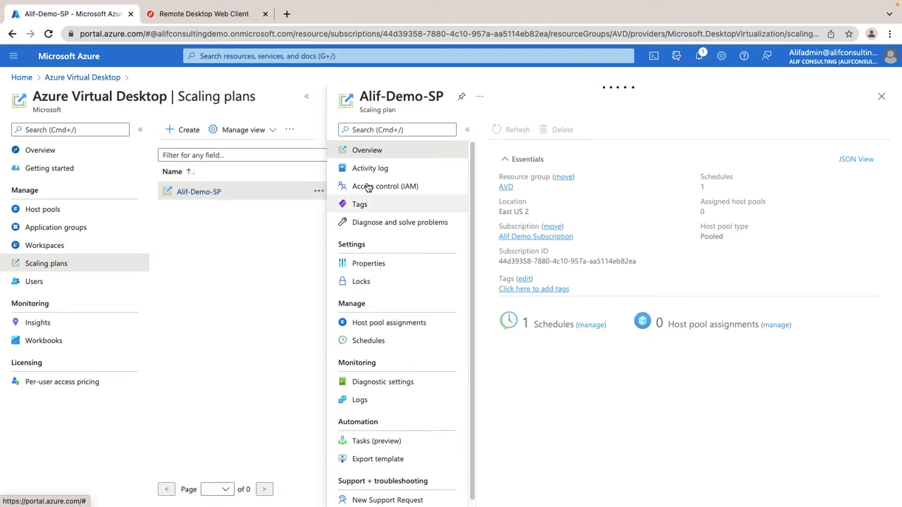
Step: Open Alif-Demo-AVD-Pool and view its Scaling plan page, which reports no plan assigned
left_click(51, 209)
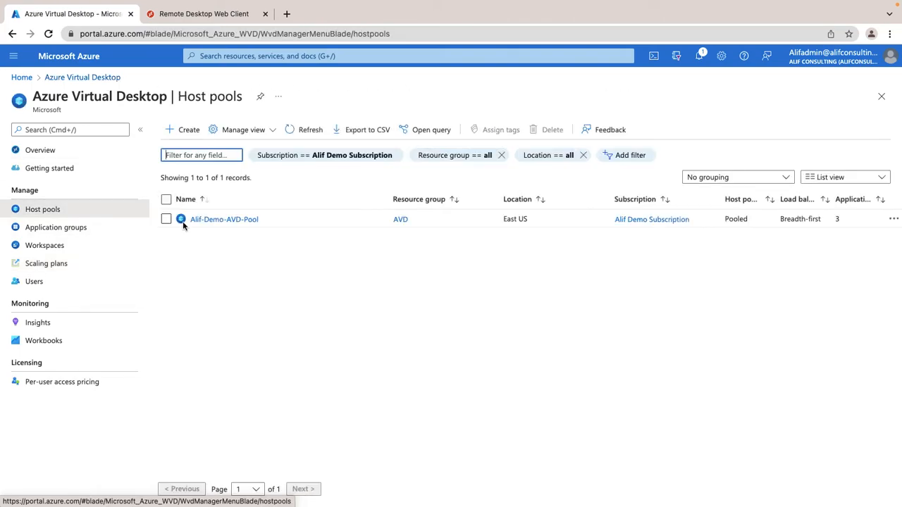
left_click(220, 223)
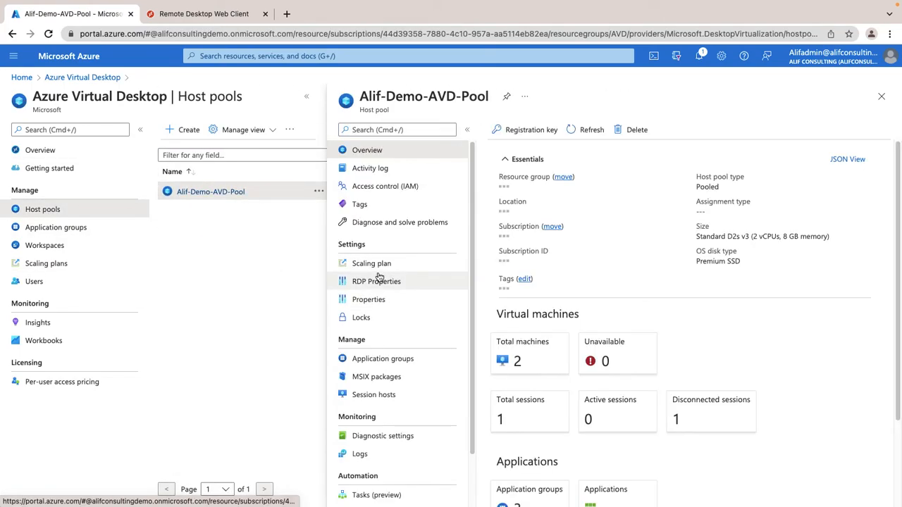
left_click(391, 266)
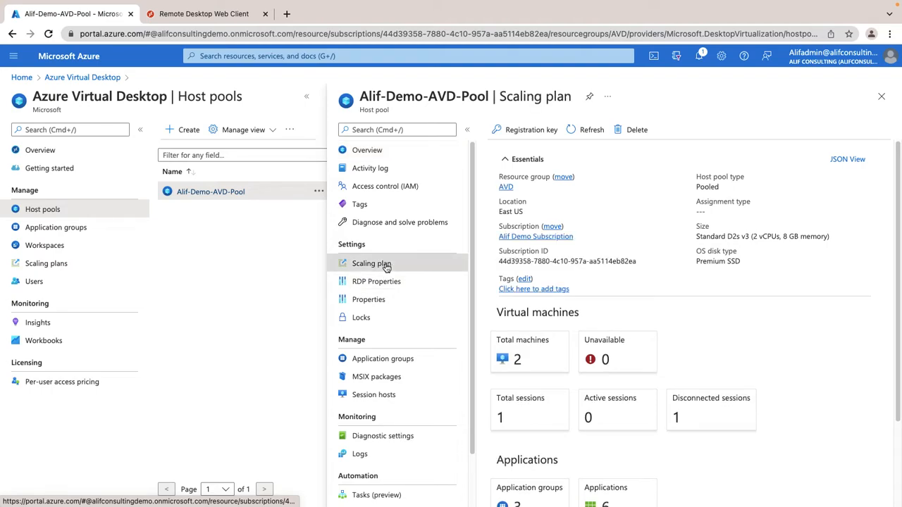
left_click(554, 130)
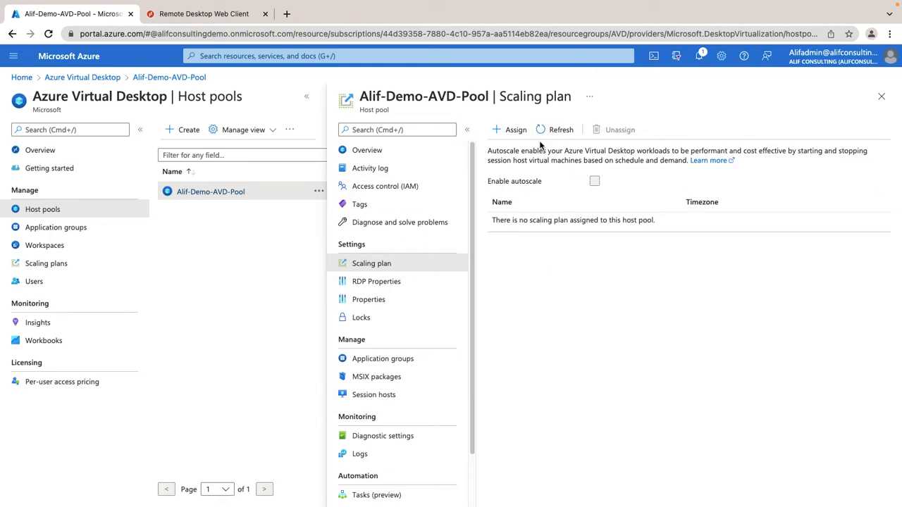
left_click(393, 151)
left_click(401, 263)
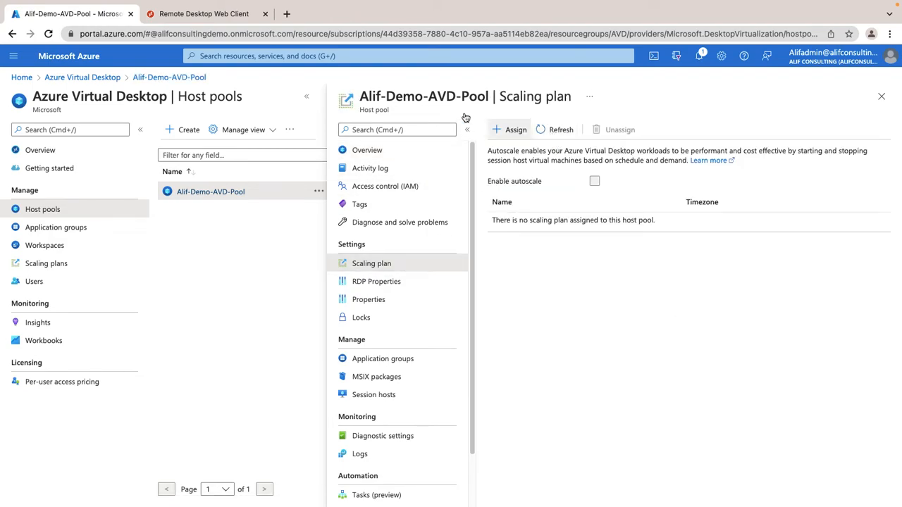
Step: Open Alif-Demo-SP's host pool assignments and check the portal notifications
left_click(46, 264)
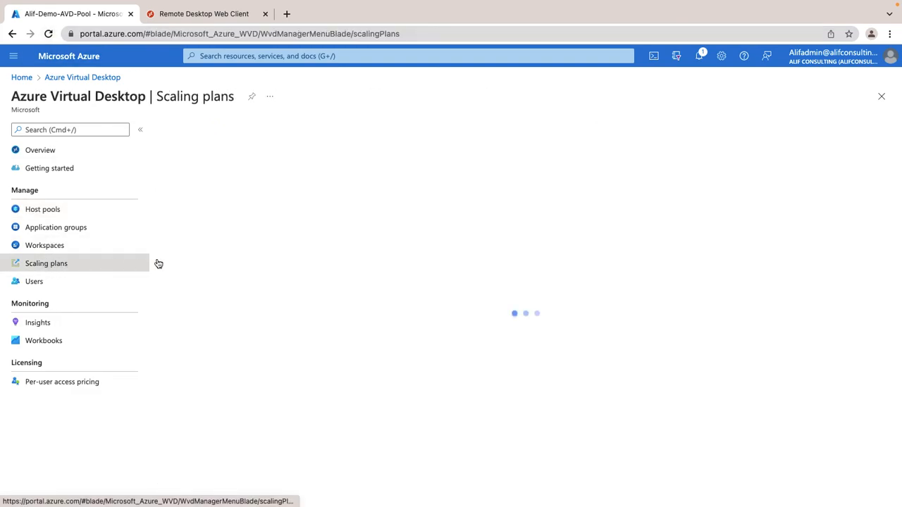
left_click(210, 219)
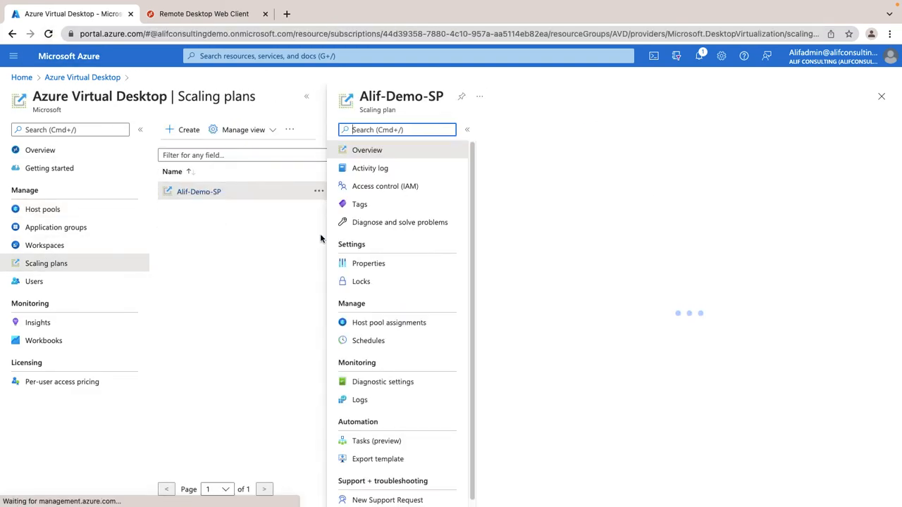
left_click(416, 324)
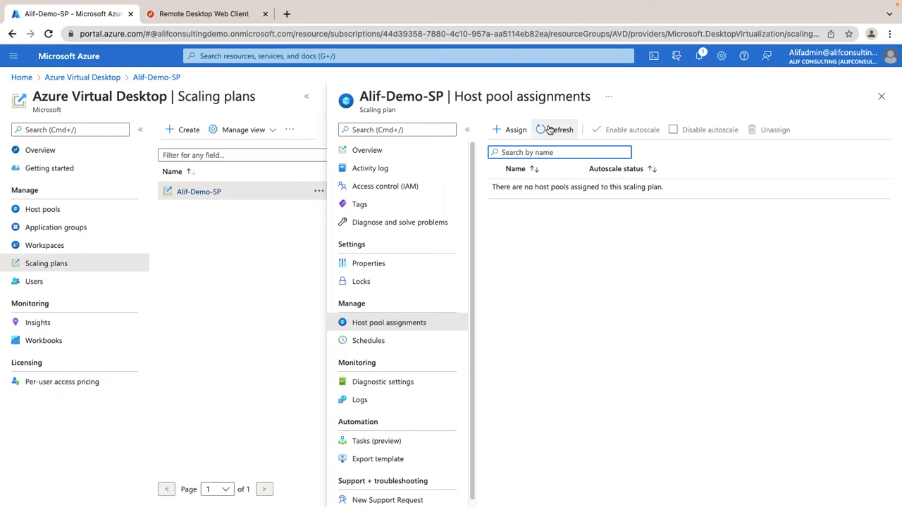
left_click(700, 57)
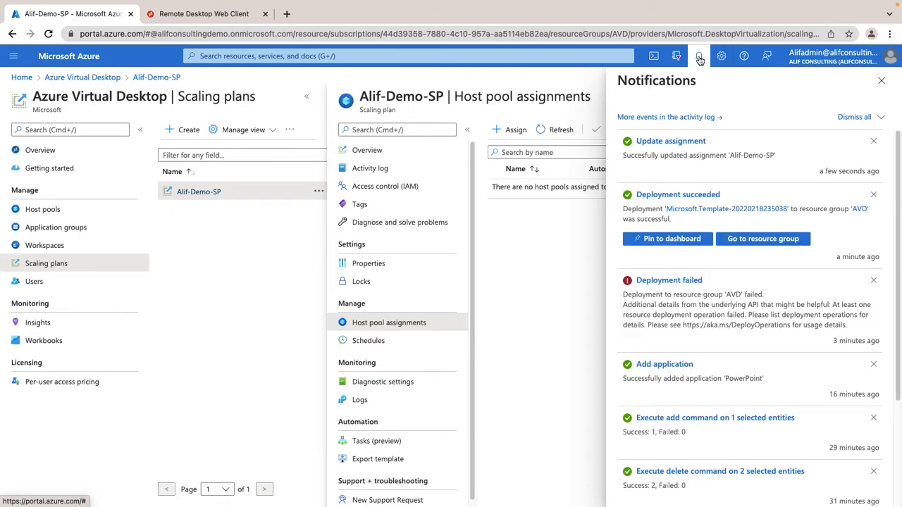
left_click(881, 80)
Step: Reload the portal, recheck the plan's host pool assignments and notifications, then open Azure Virtual Desktop
left_click(405, 149)
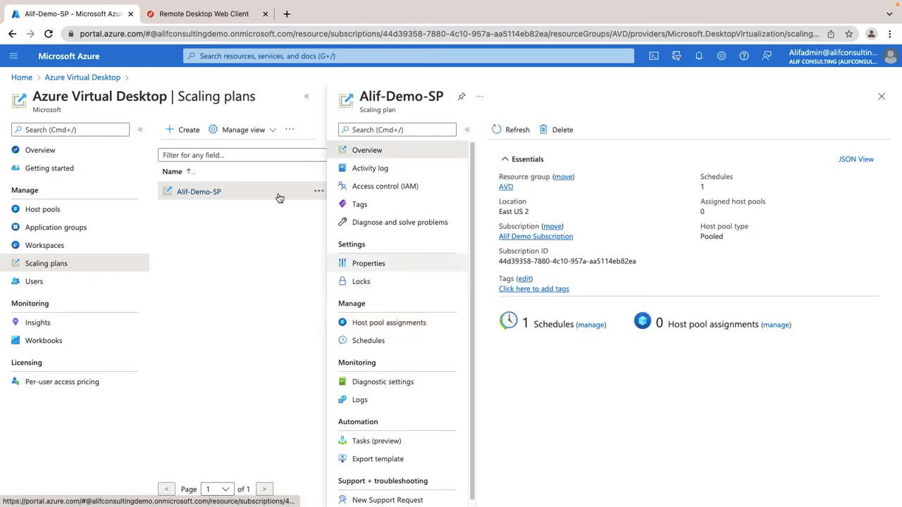
left_click(48, 34)
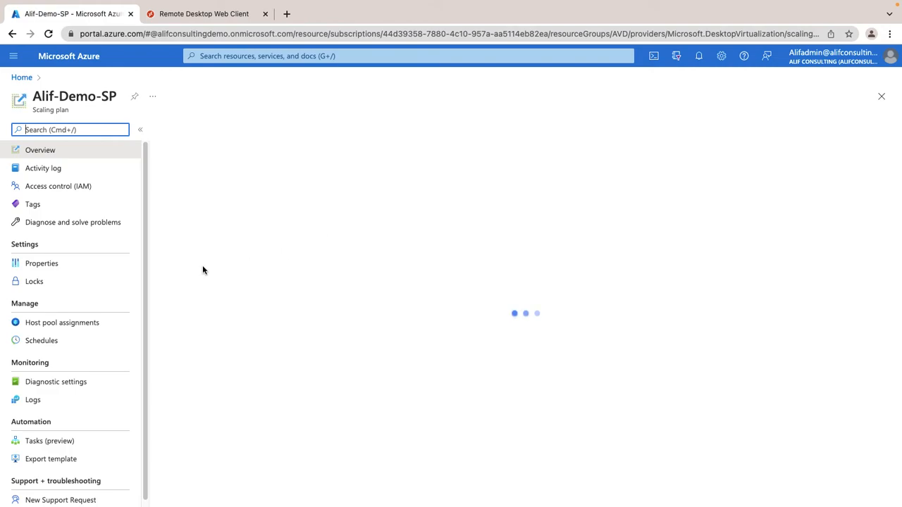
left_click(61, 323)
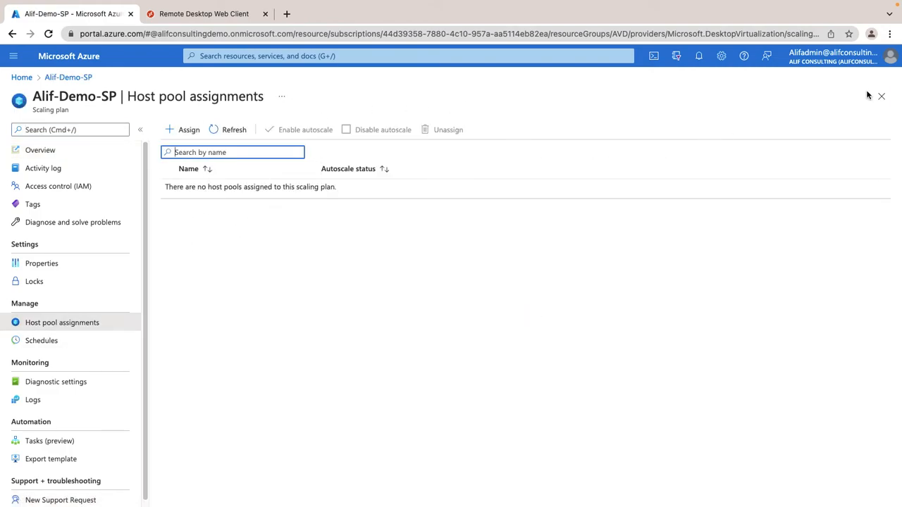
left_click(699, 57)
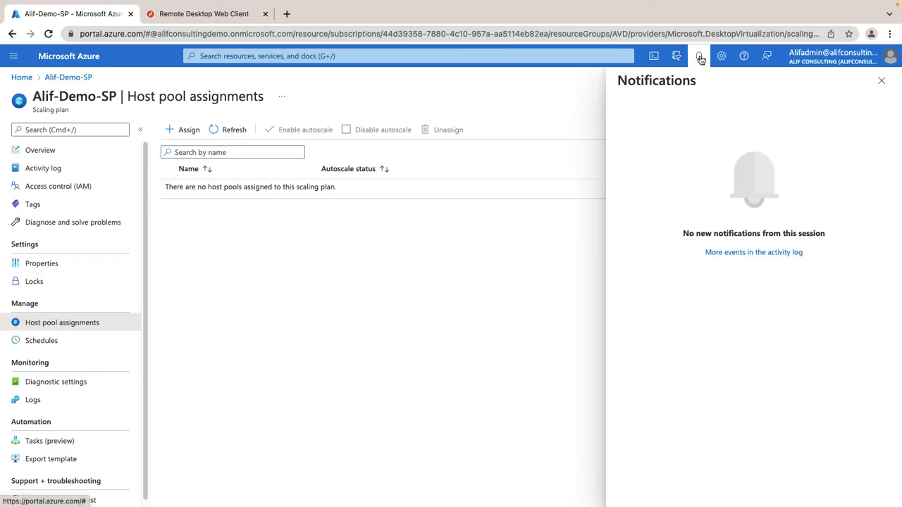
left_click(881, 80)
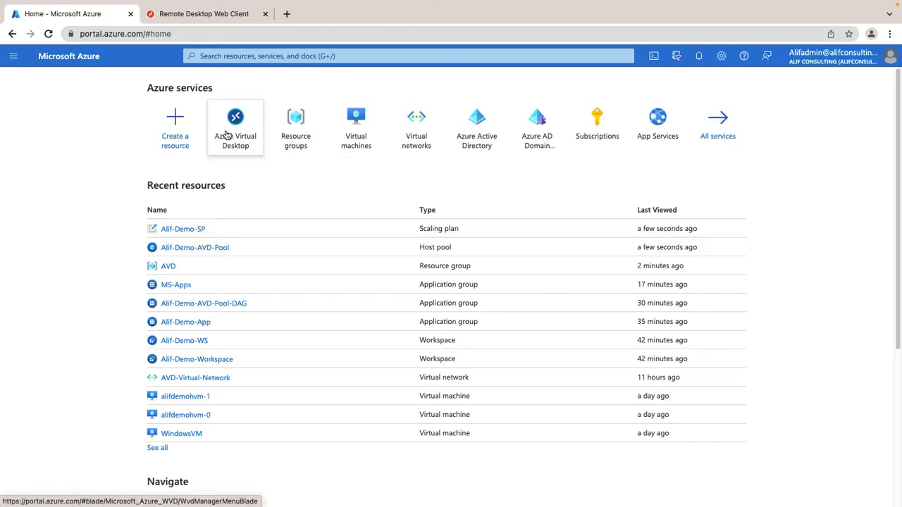
left_click(228, 135)
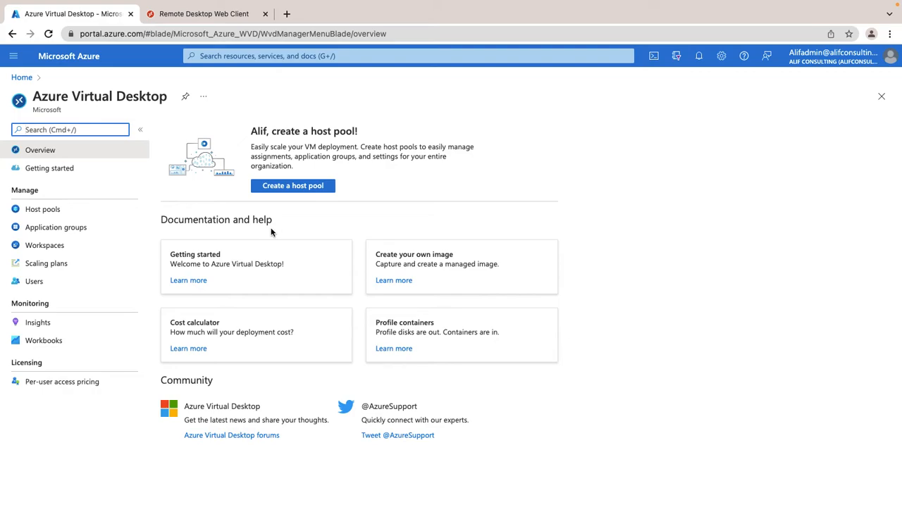
Step: Go to the Users page of Azure Virtual Desktop
left_click(37, 285)
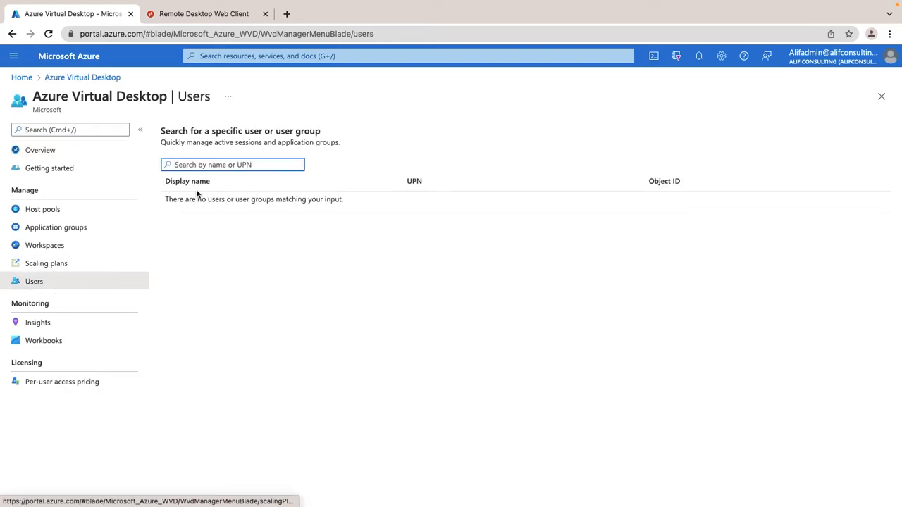
Step: Search for the demo user and check their individual assignments, group assignments and sessions
type("alifuser")
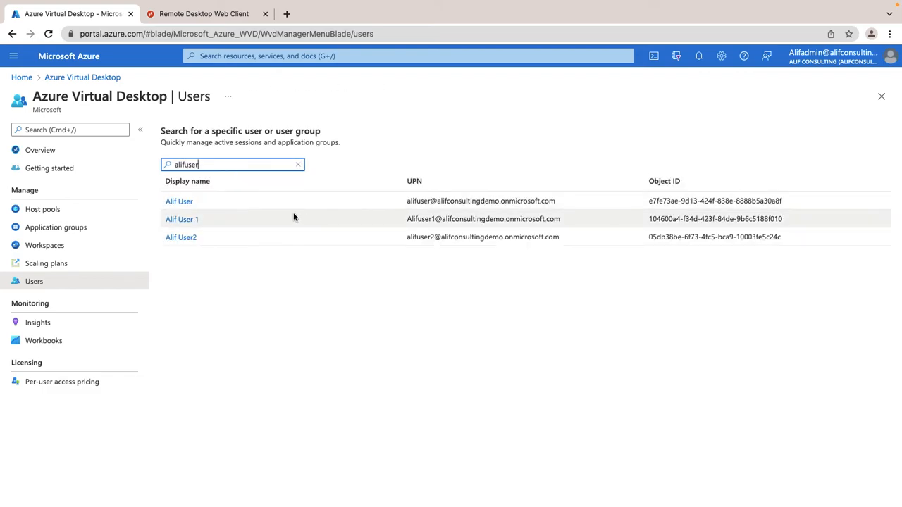
left_click(181, 202)
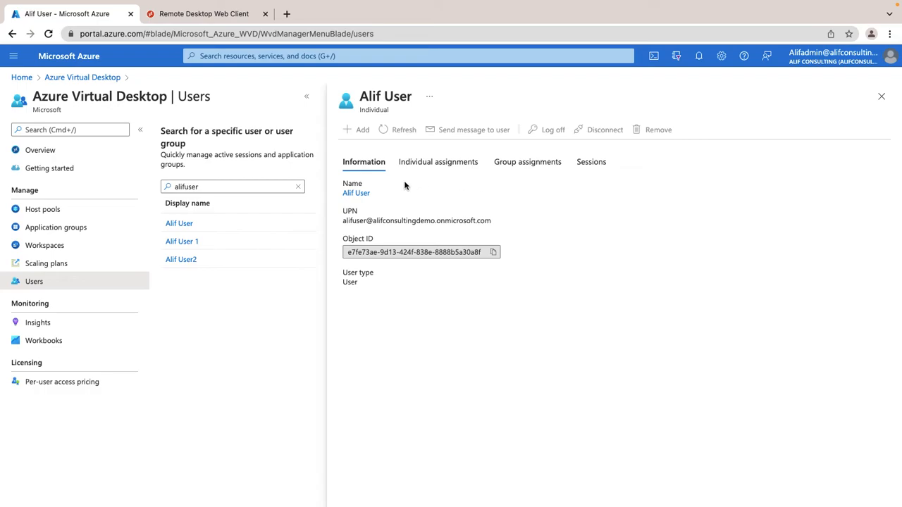
left_click(442, 167)
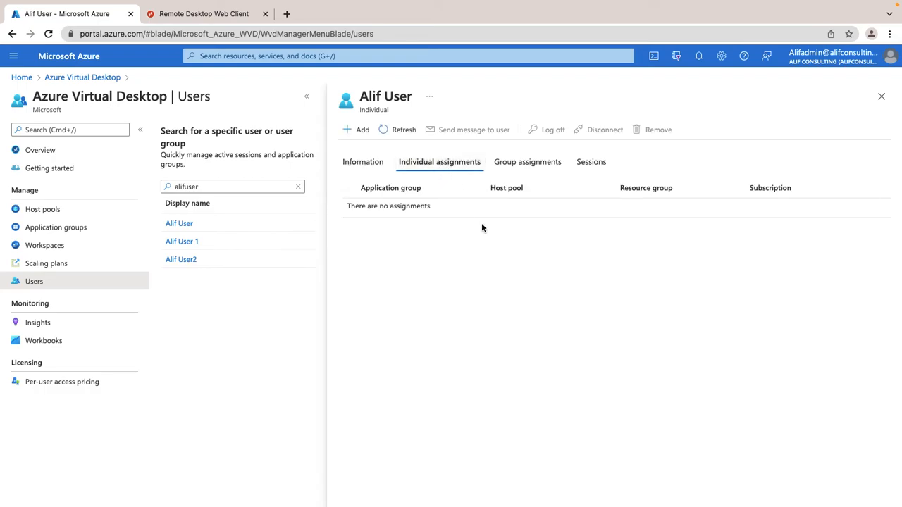
left_click(527, 167)
left_click(460, 170)
left_click(527, 168)
left_click(585, 169)
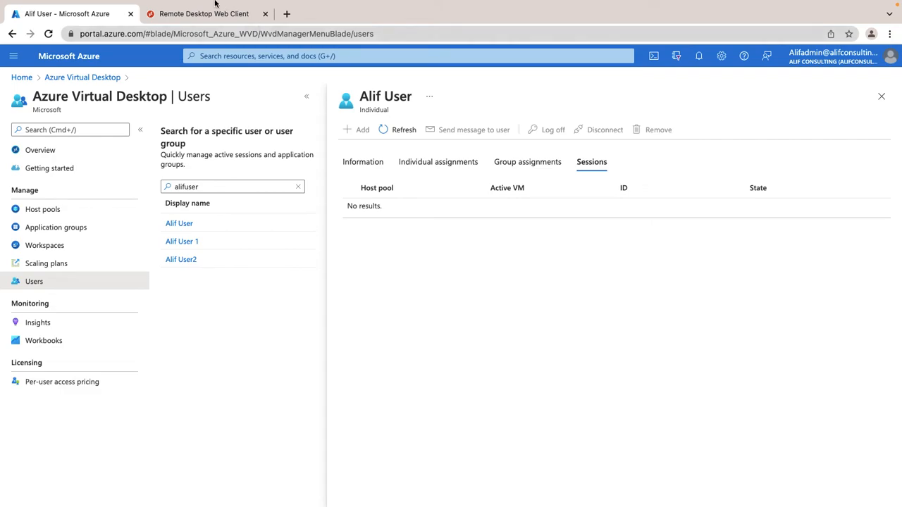
left_click(195, 17)
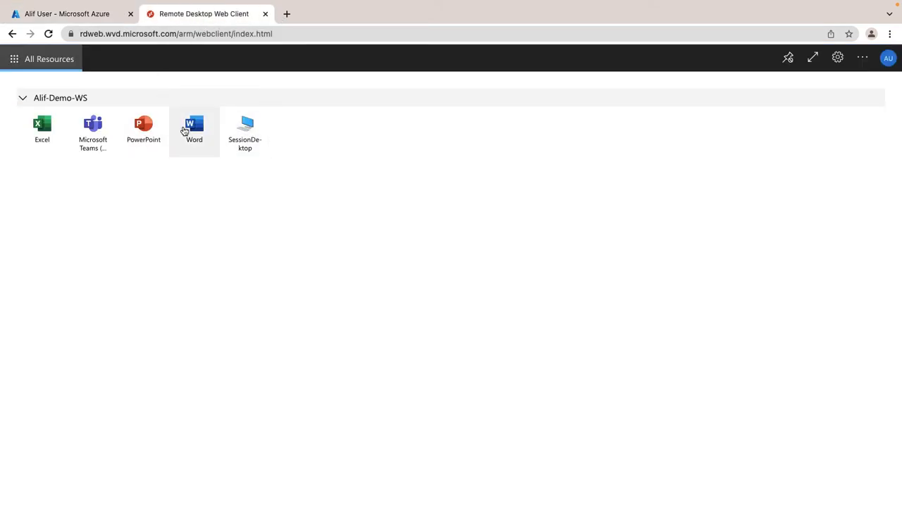
Step: Launch Word from the Alif-Demo-WS workspace, allow local resources, and submit the user's password
left_click(200, 131)
left_click(522, 347)
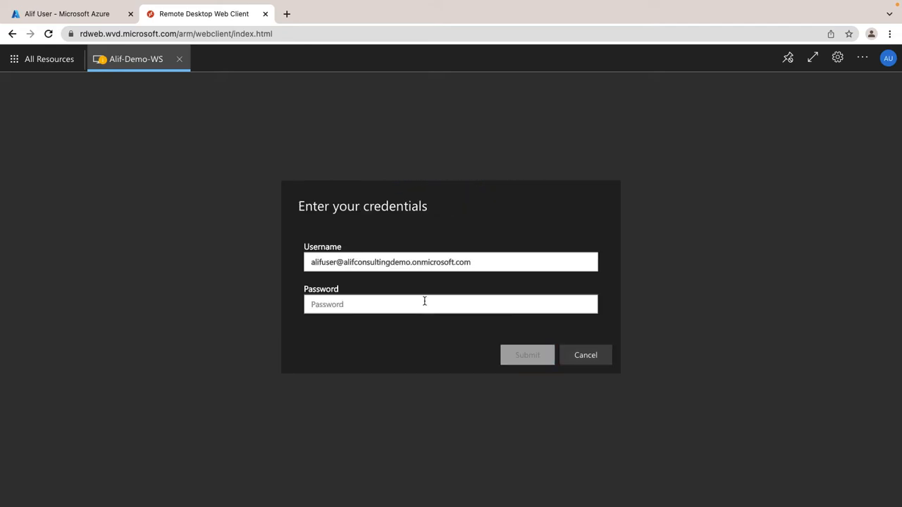
type("••••")
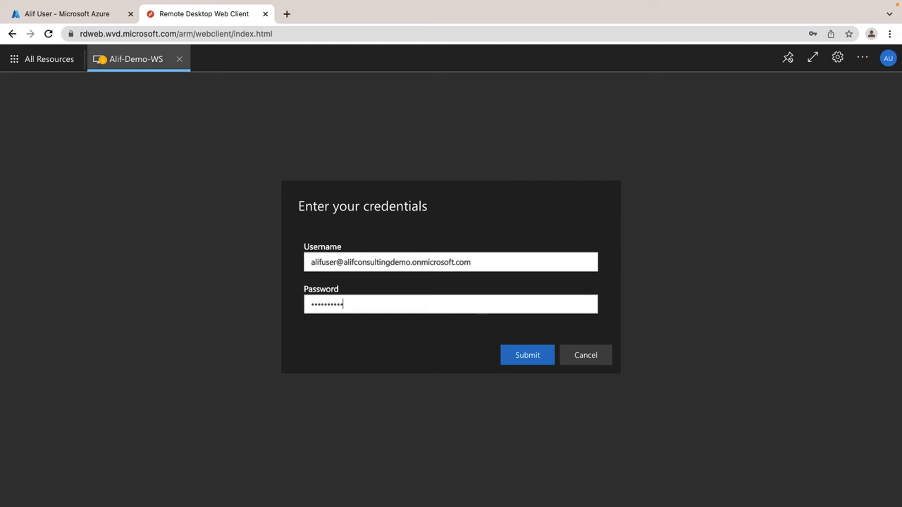
type("••••••")
key("Return")
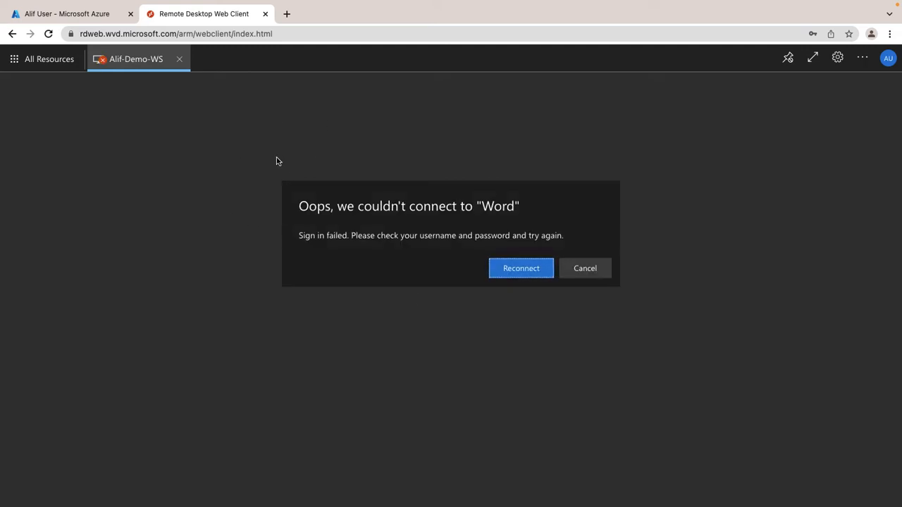
Step: After the failed sign-in, reconnect to Word, allow access again and re-enter the password
left_click(514, 270)
left_click(528, 348)
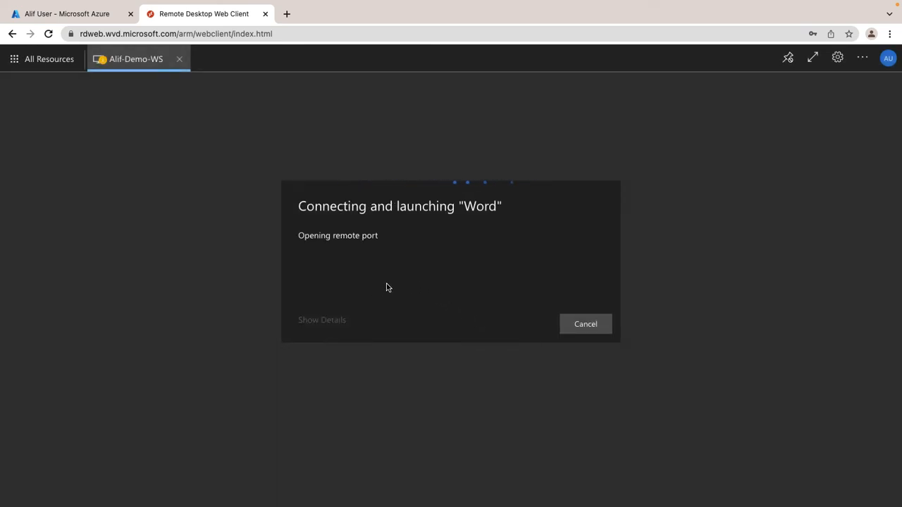
type("••")
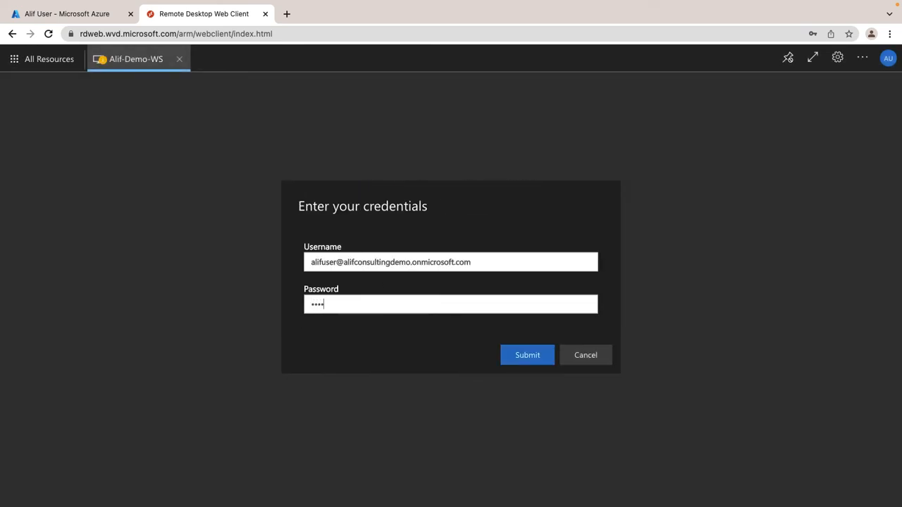
key("Return")
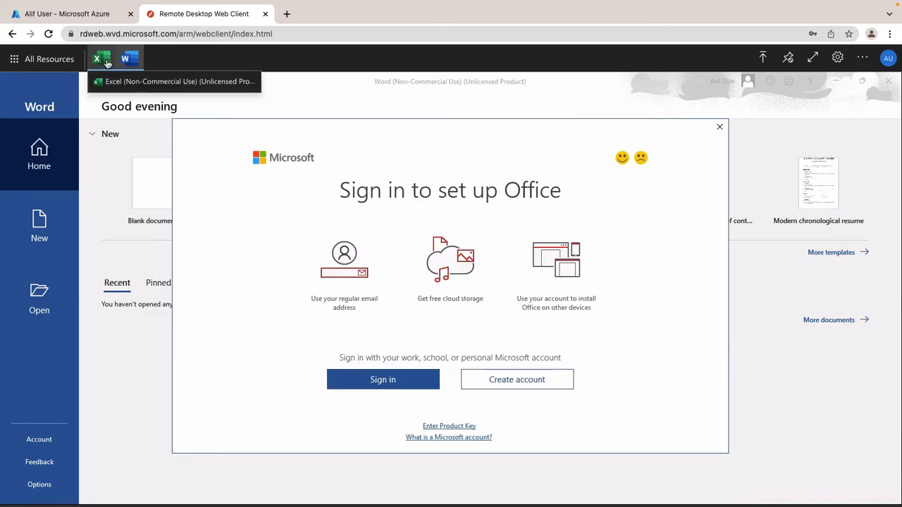
Step: Bring the remote Excel window forward, then refresh the user's sessions list in the Azure portal
left_click(100, 59)
left_click(128, 59)
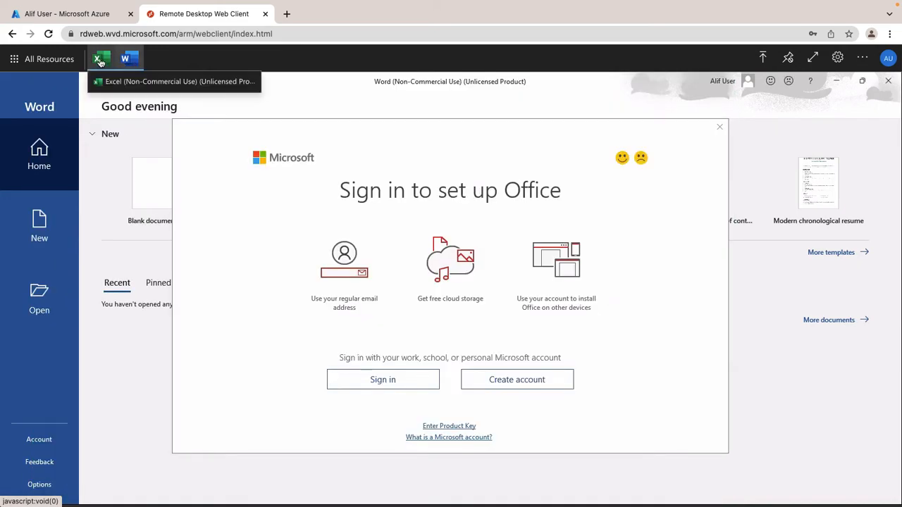
left_click(99, 58)
left_click(70, 14)
left_click(397, 129)
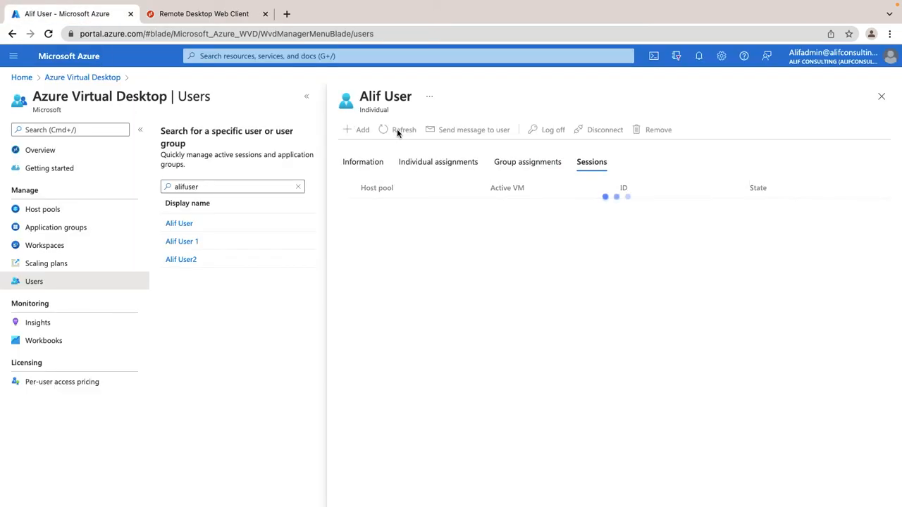
left_click(397, 131)
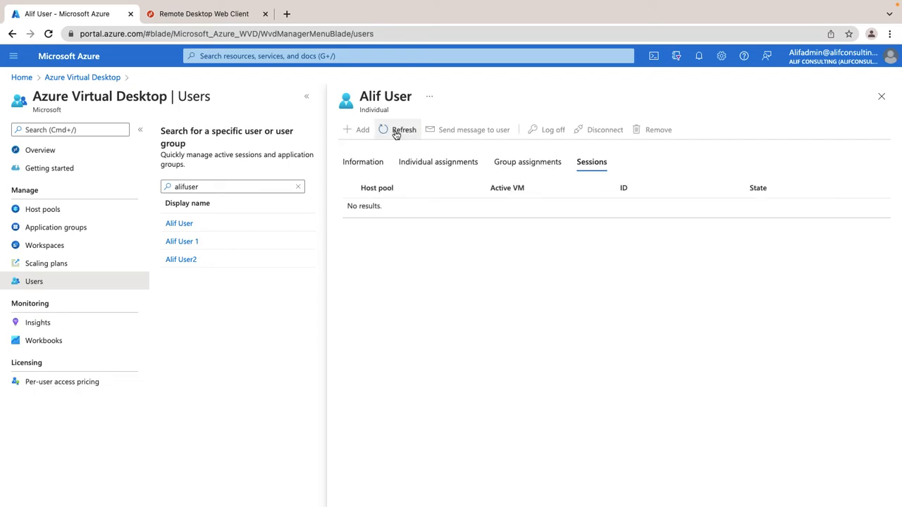
Step: Open and close the web client's signed-in account panel, then return to the Azure portal
left_click(211, 14)
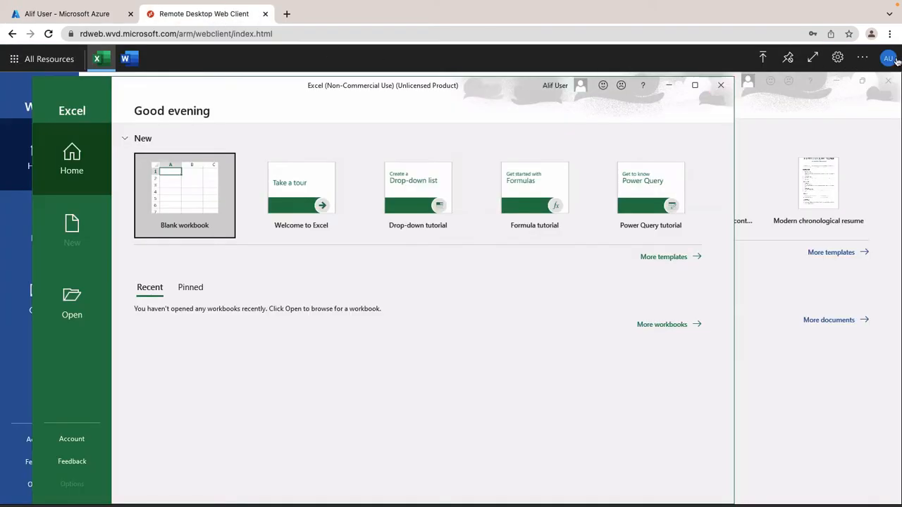
left_click(889, 58)
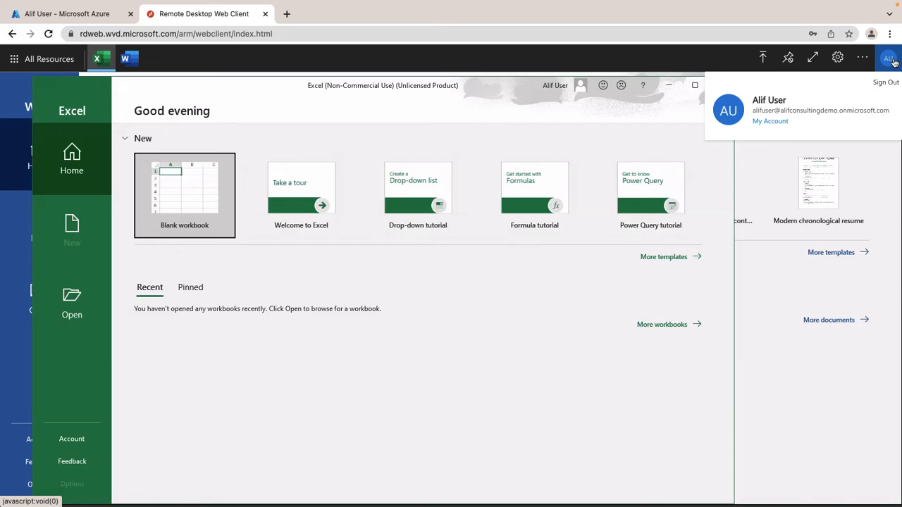
left_click(890, 59)
left_click(83, 14)
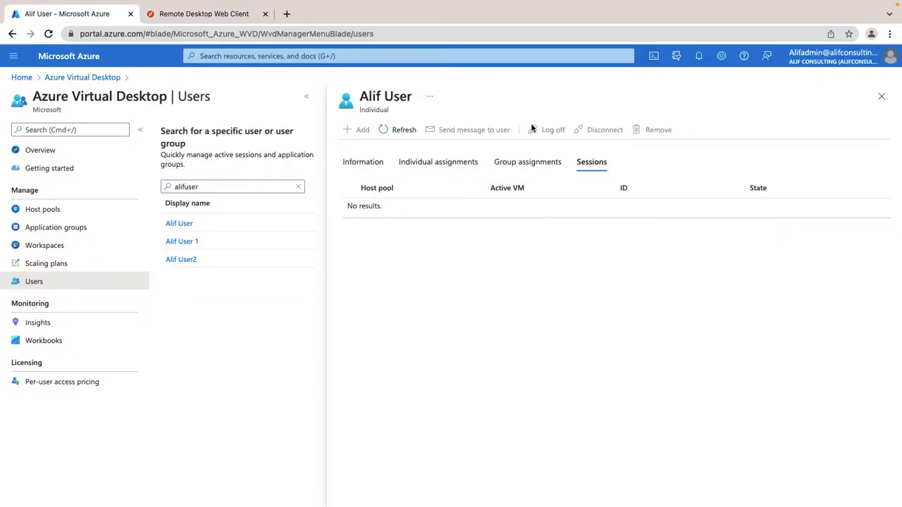
Step: Reopen the standard user and refresh their group assignments and sessions, which stay empty
left_click(404, 131)
left_click(405, 132)
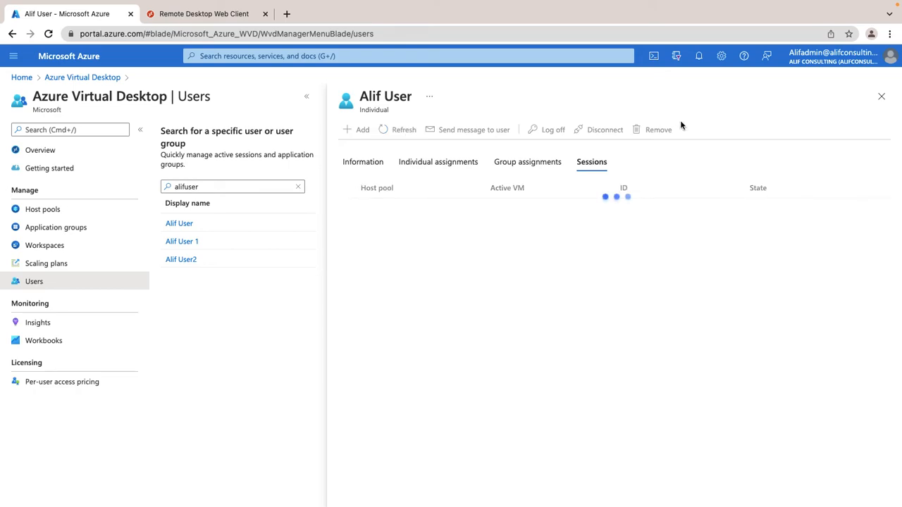
left_click(881, 95)
left_click(179, 203)
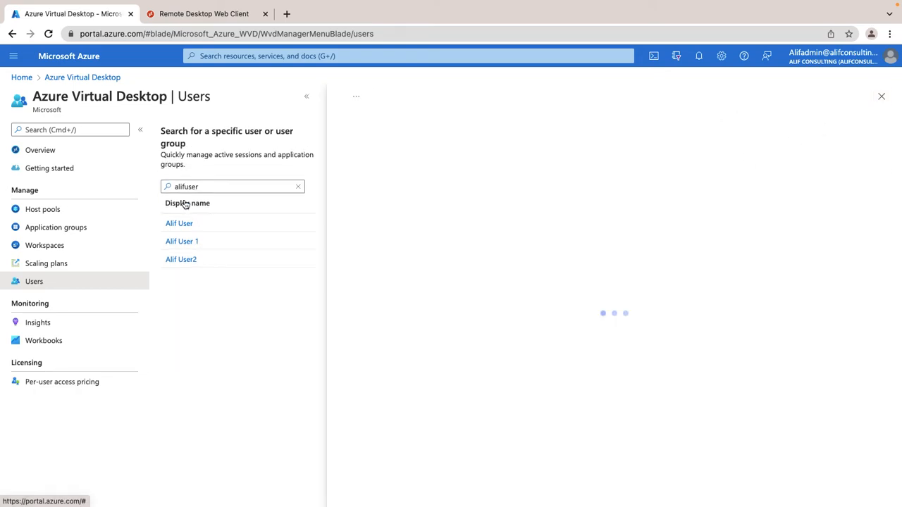
left_click(527, 163)
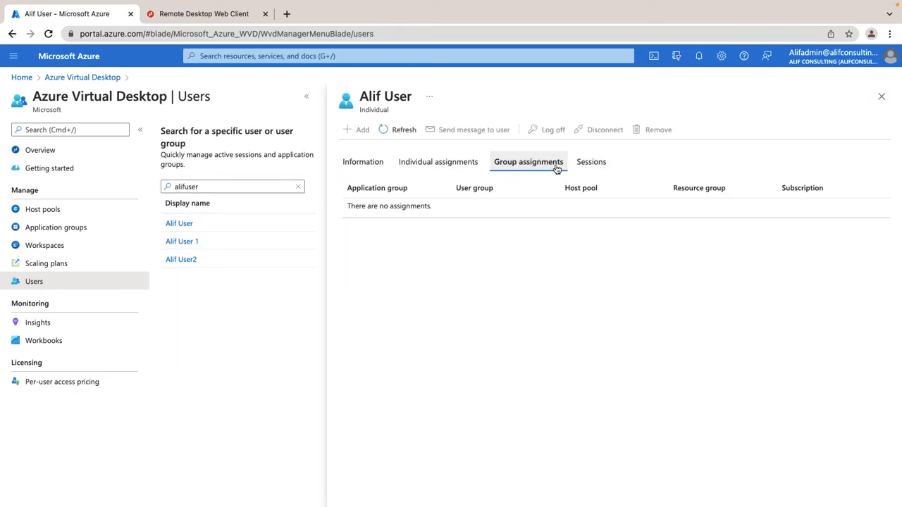
left_click(592, 162)
left_click(394, 134)
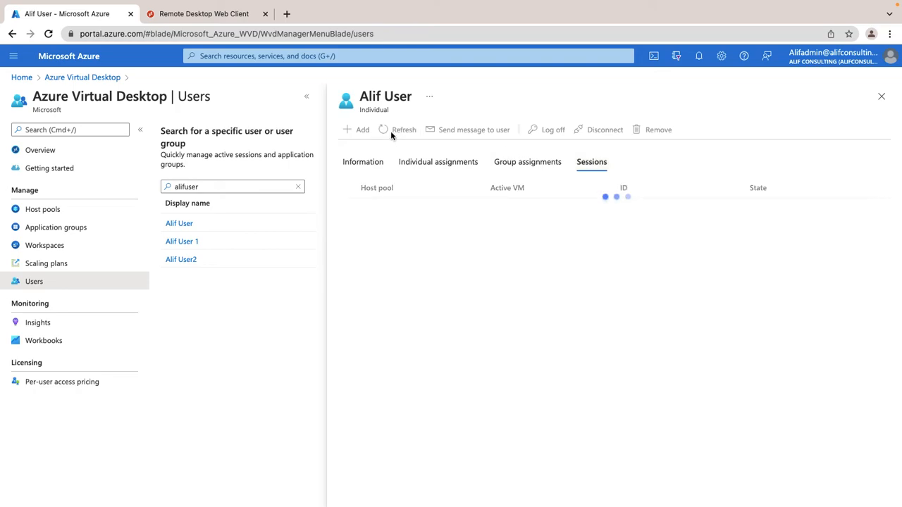
left_click(392, 135)
left_click(882, 97)
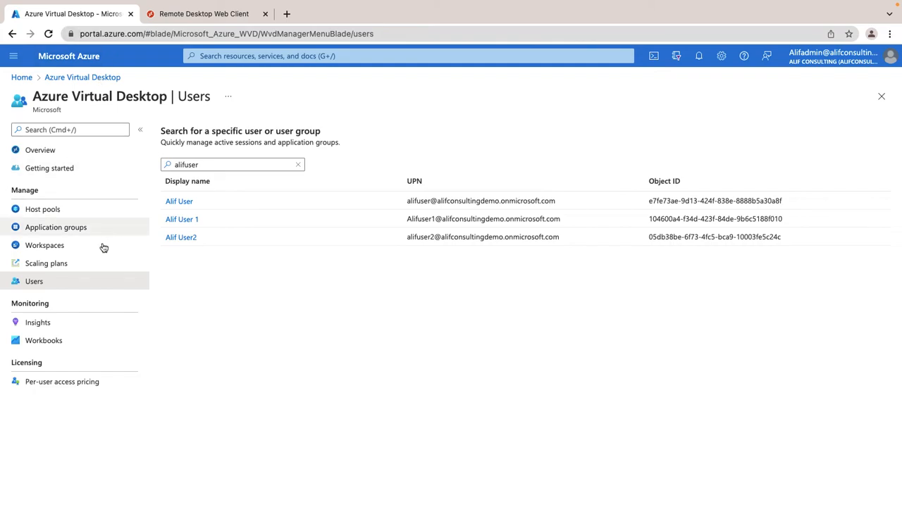
Step: Search 'admin' and check the admin account's sessions, group and individual assignments
left_click(213, 165)
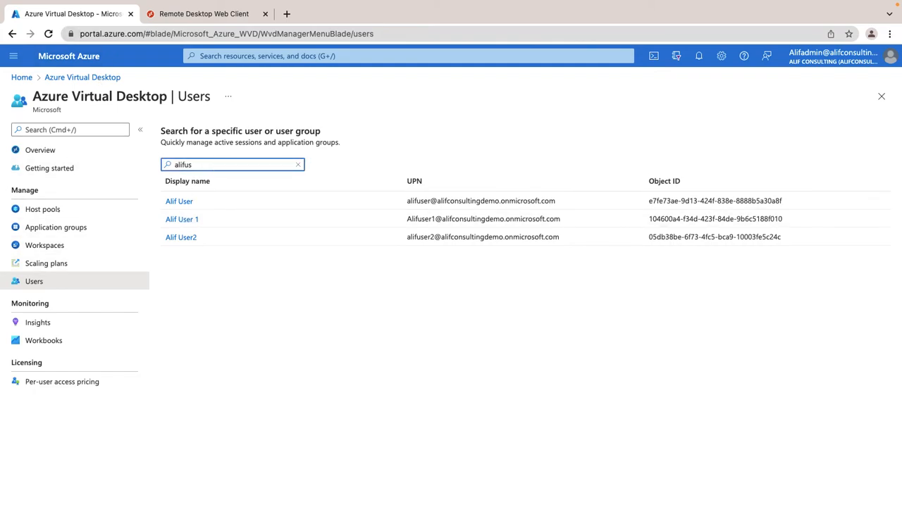
type("admin")
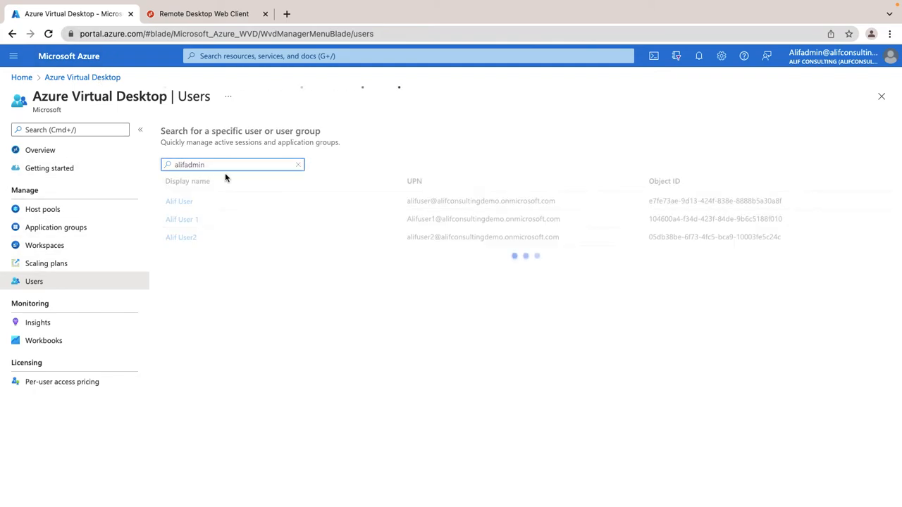
left_click(181, 205)
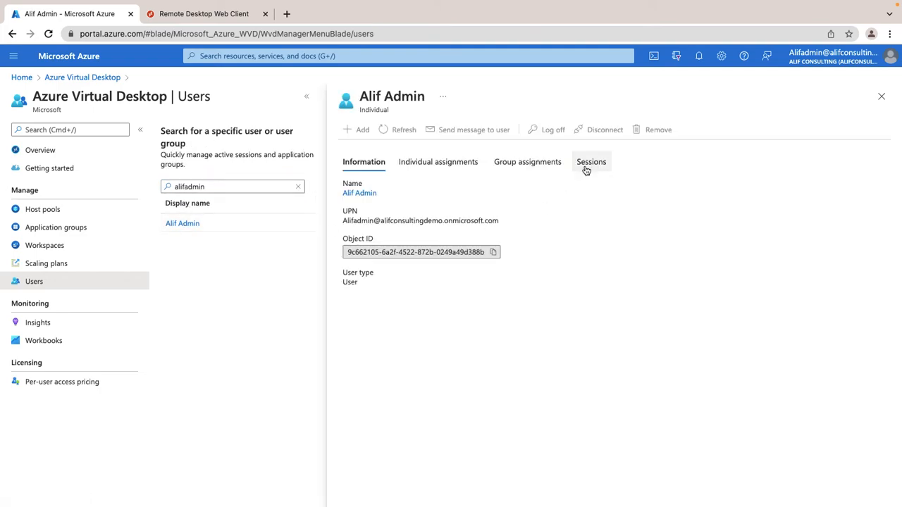
left_click(586, 165)
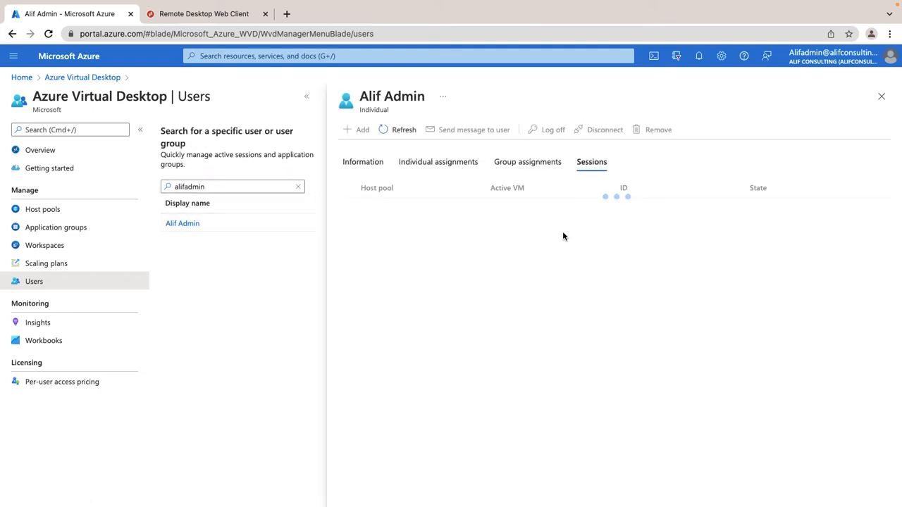
left_click(514, 164)
left_click(443, 163)
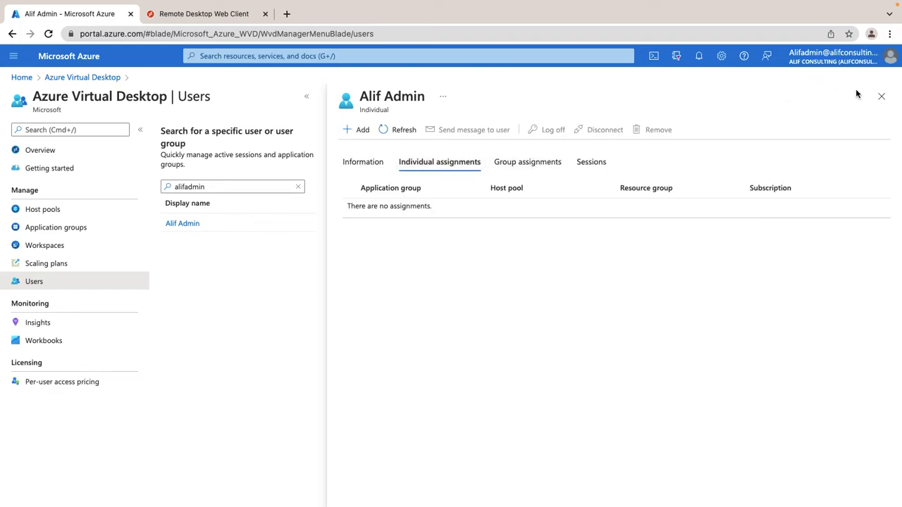
left_click(881, 96)
Step: Search again for the standard user and recheck their sessions and group assignments
left_click(217, 166)
type("alifuser")
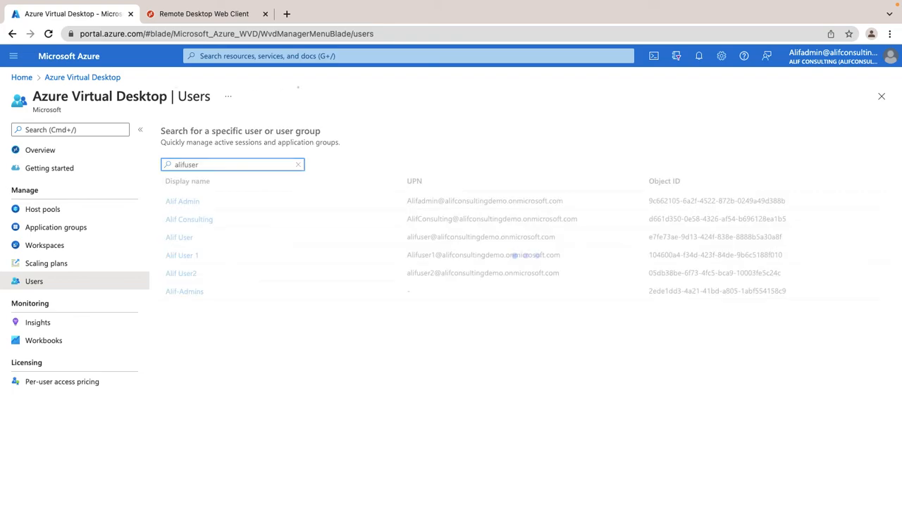
left_click(180, 205)
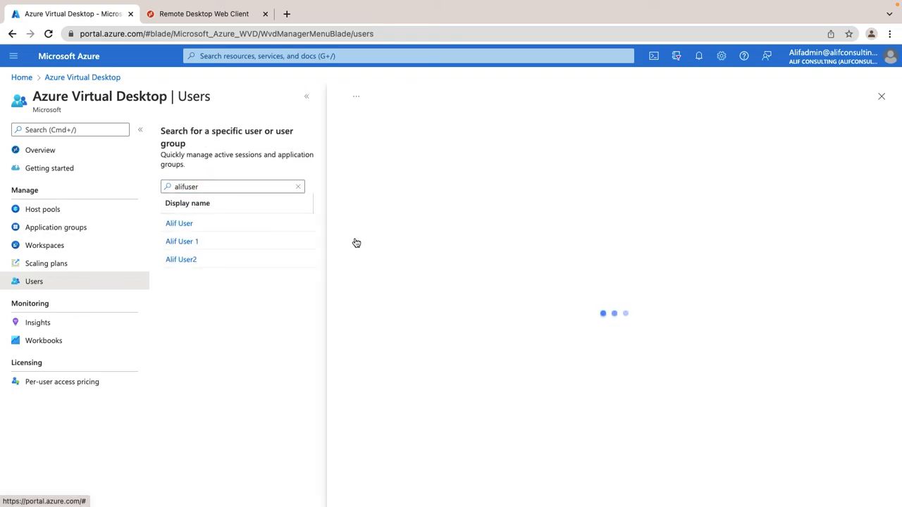
left_click(582, 166)
left_click(536, 164)
left_click(585, 164)
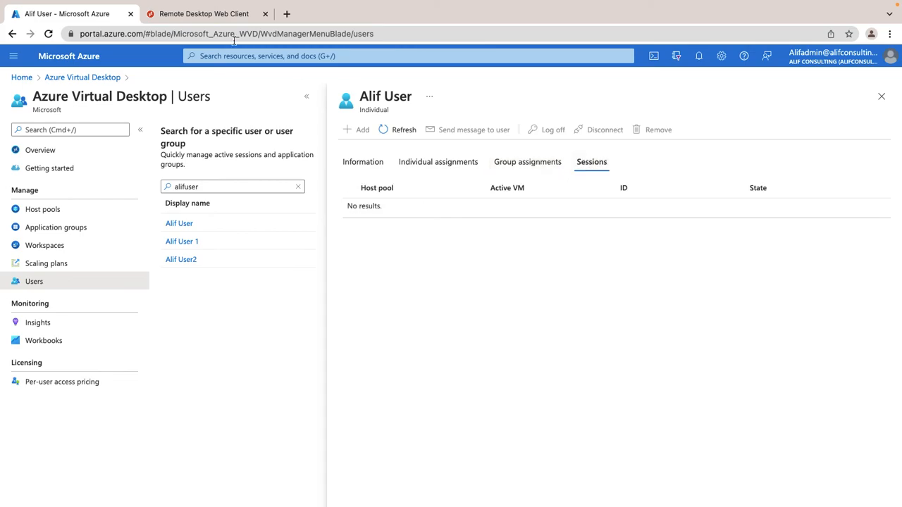
left_click(231, 16)
Step: Check Excel's signed-in account, bring Word forward, then review the user's individual assignments and sessions
left_click(562, 89)
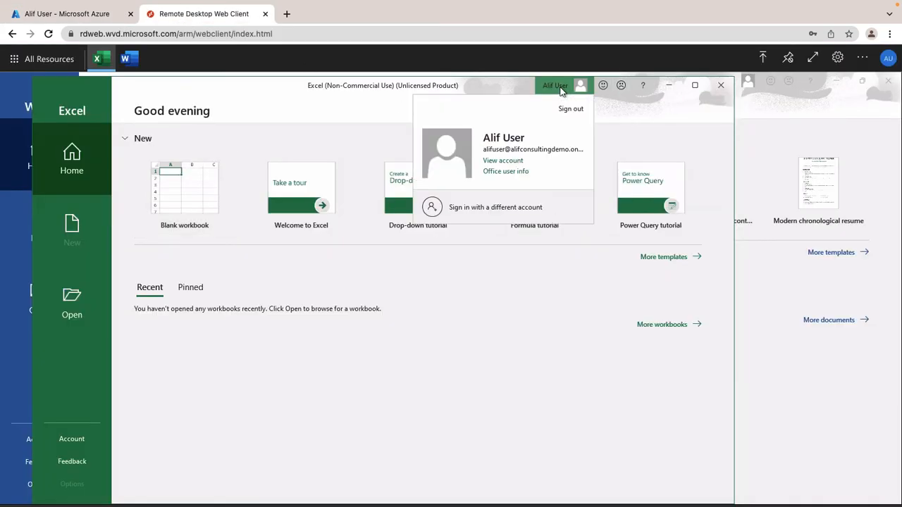
left_click(801, 105)
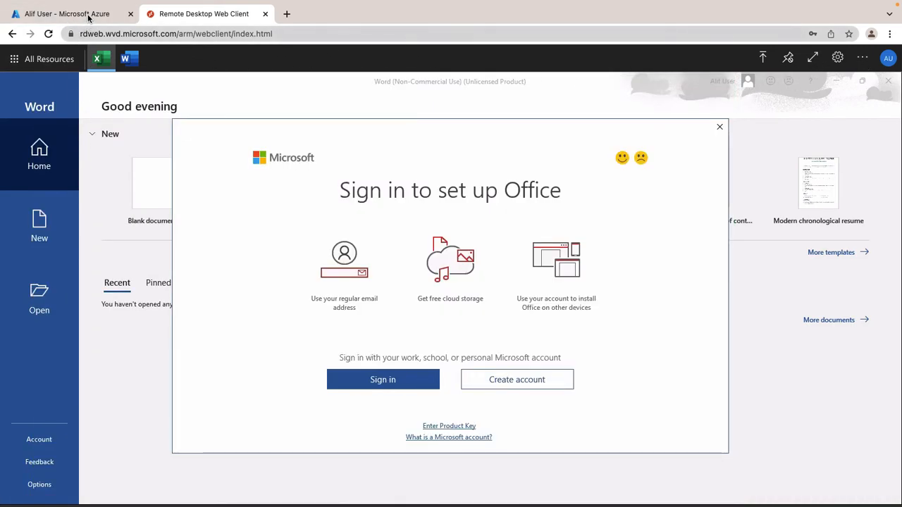
left_click(88, 15)
left_click(352, 163)
left_click(431, 167)
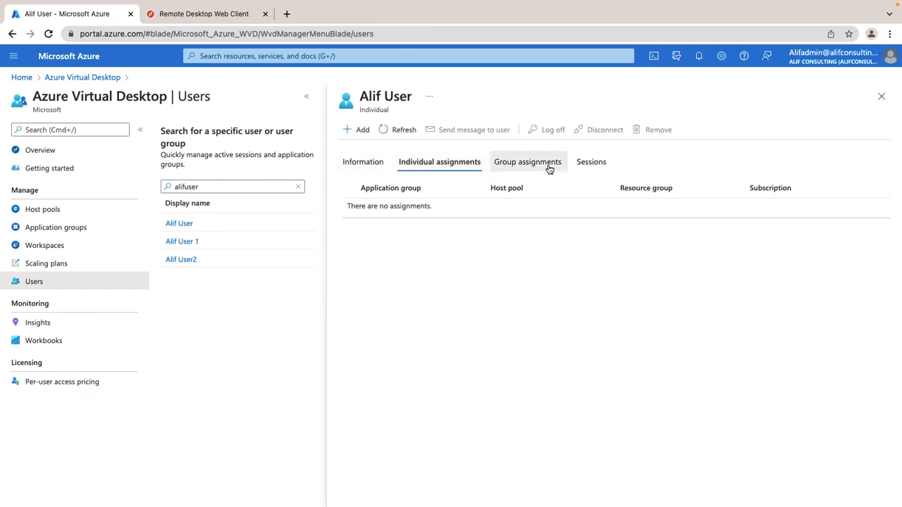
left_click(606, 166)
Step: Refresh the session list, reload the portal, and search Users for the standard user again
left_click(400, 134)
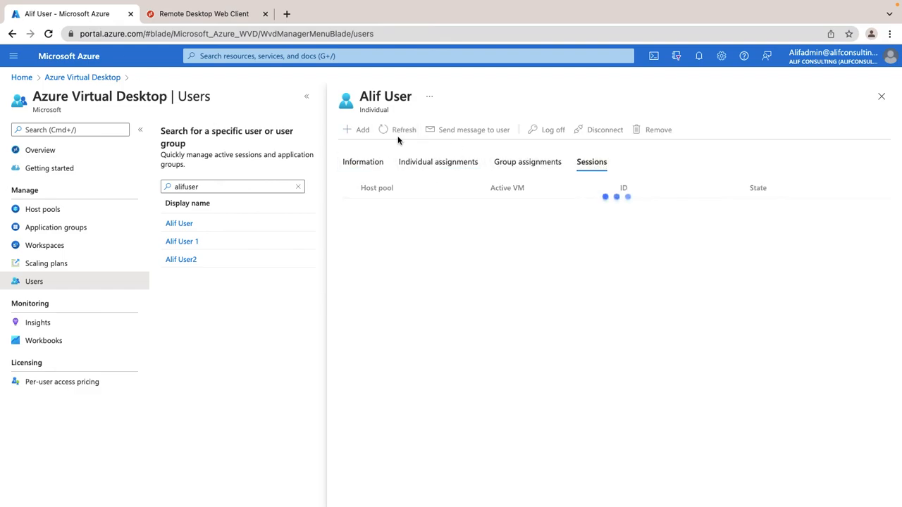
left_click(48, 33)
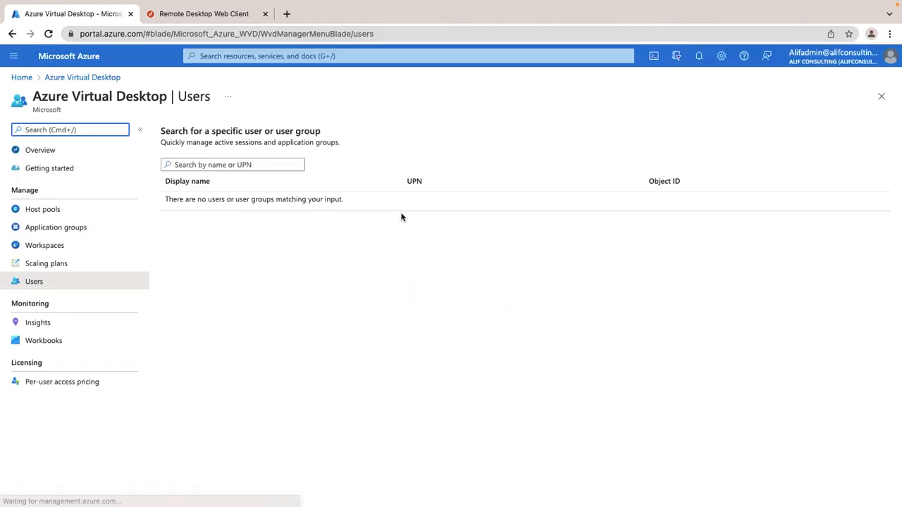
left_click(226, 165)
type("alifuser")
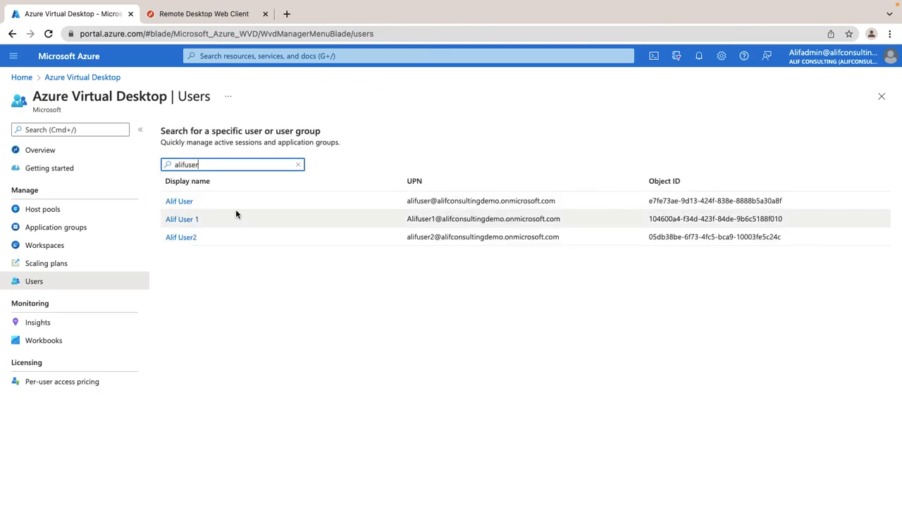
Step: Open the standard user's details and confirm its assignments and Sessions tabs show no sessions
left_click(179, 202)
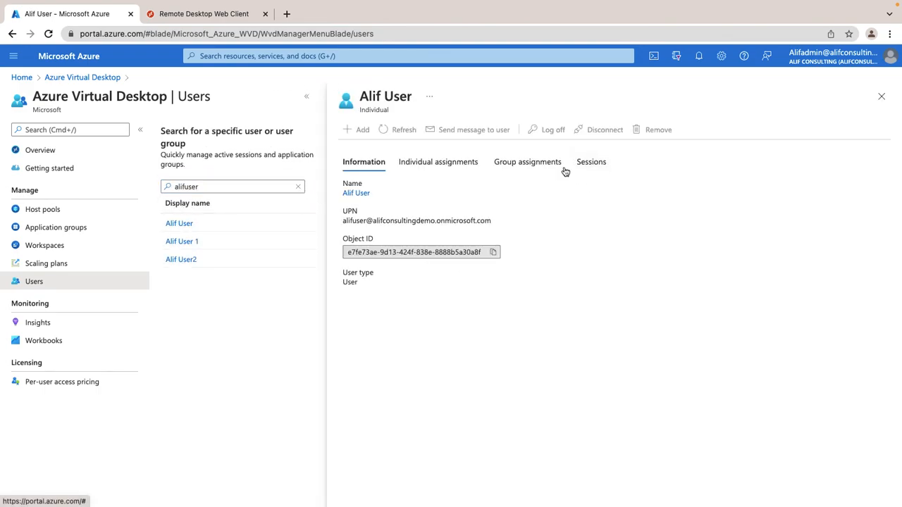
left_click(442, 169)
left_click(532, 167)
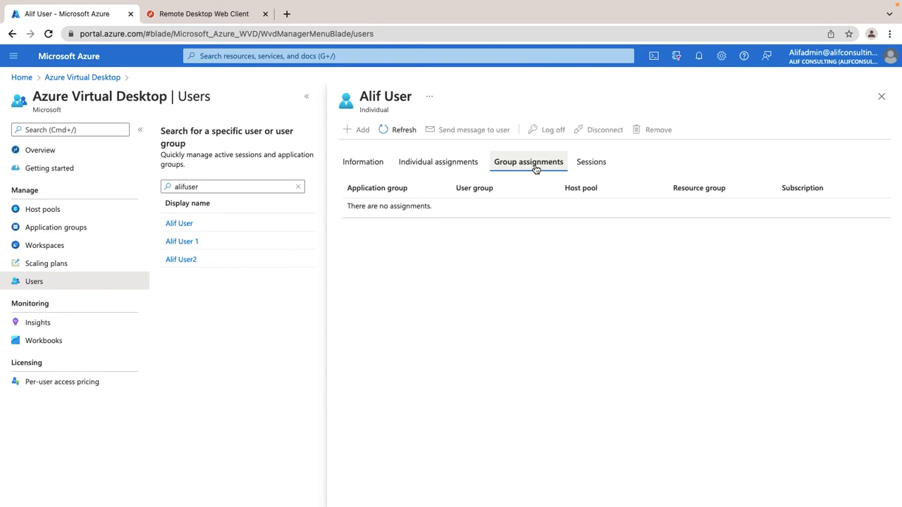
left_click(591, 165)
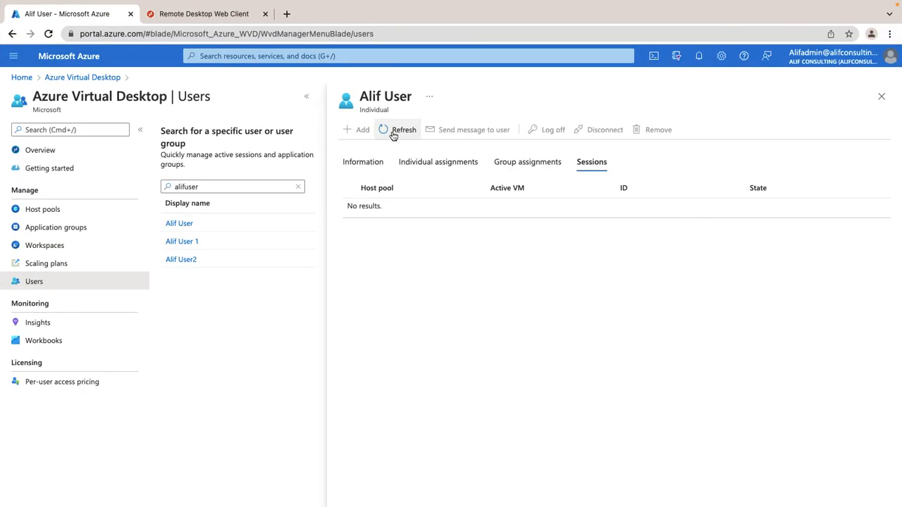
left_click(395, 130)
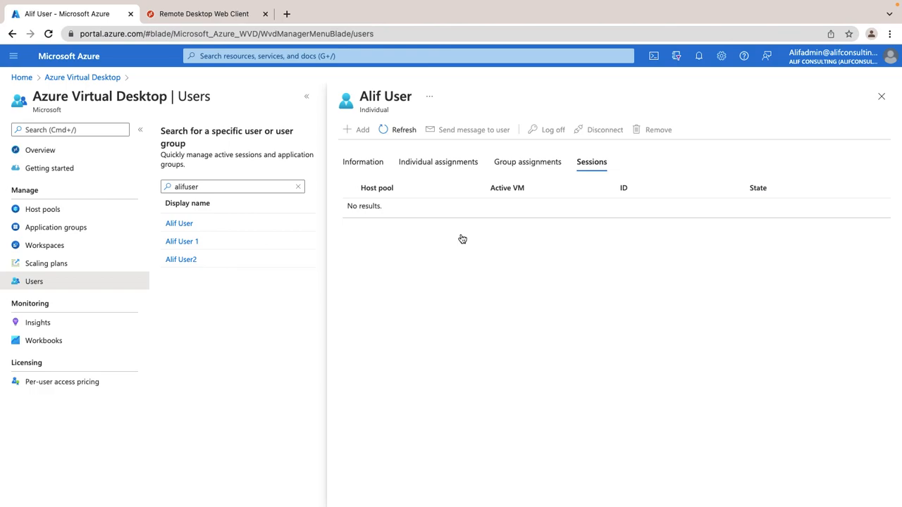
key("ctrl+Left")
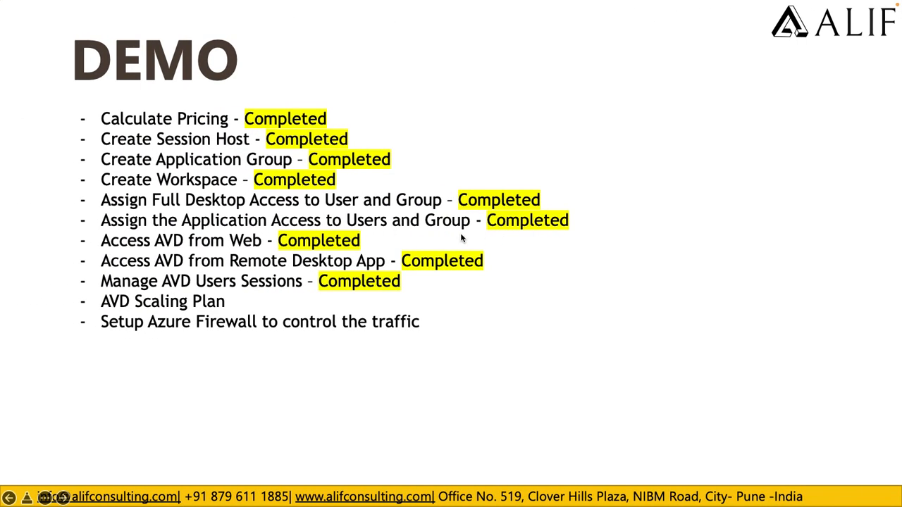